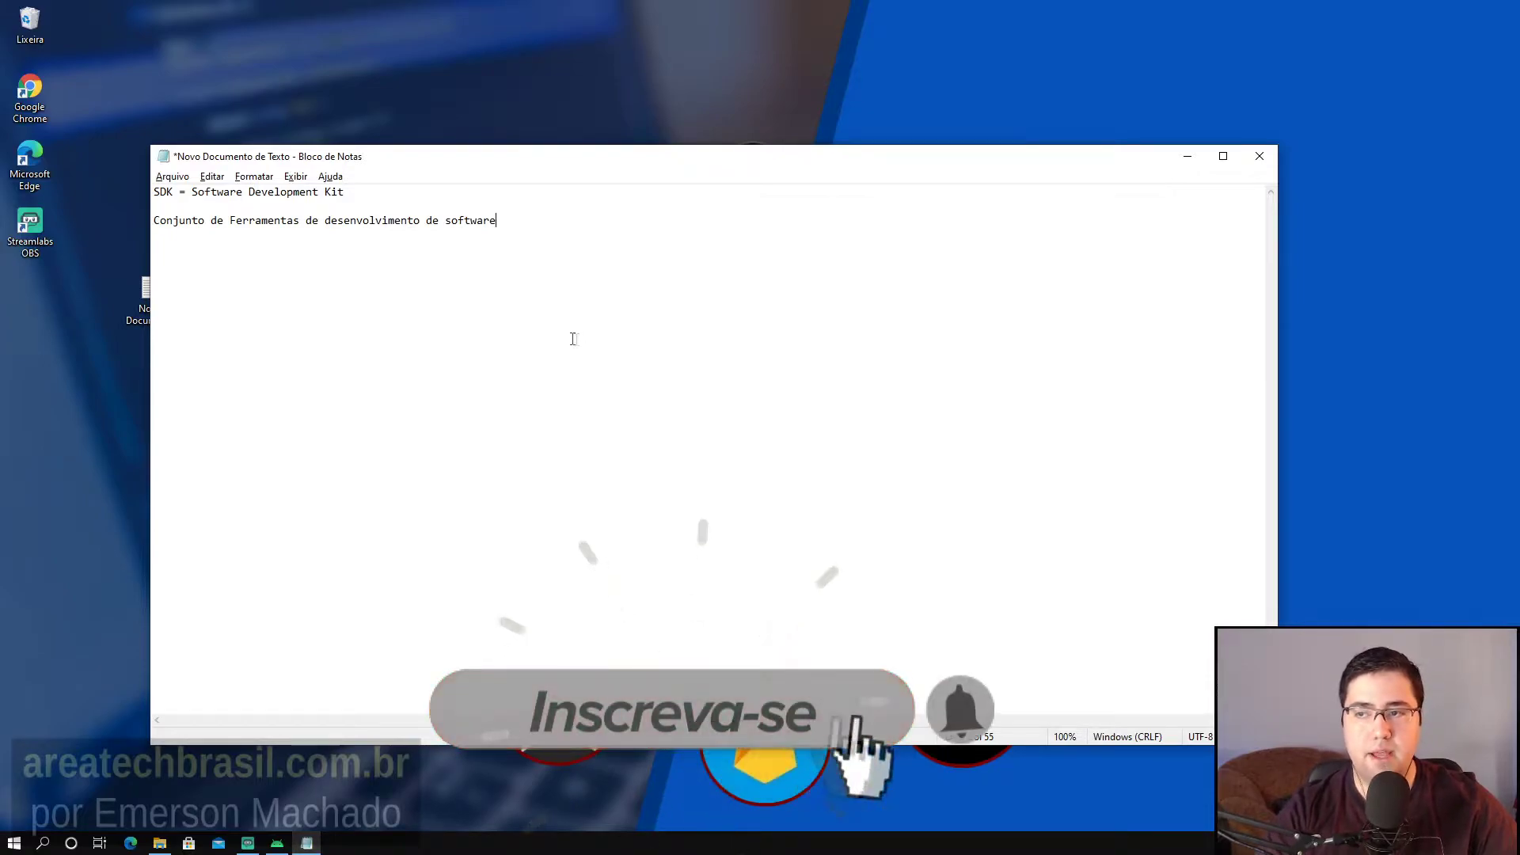
Highlight 'Software Development Kit' and 'Conjunto de Ferramentas' in the SDK notes, then minimize Notepad.
{"action": "double_click", "coordinate": [324, 192]}
{"action": "left_click_drag", "start_coordinate": [322, 190], "coordinate": [251, 198]}
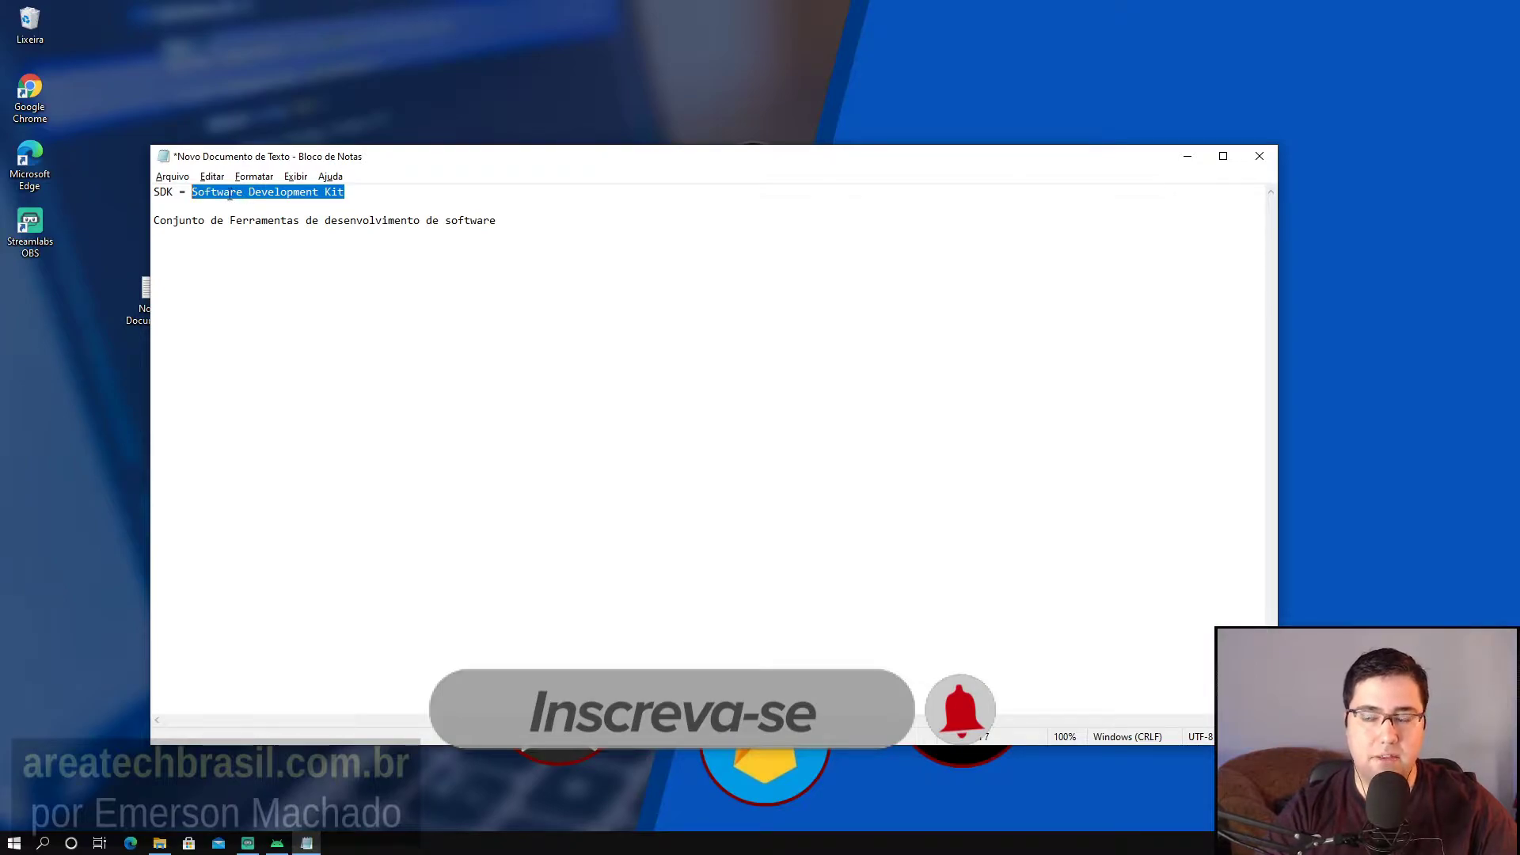
{"action": "left_click_drag", "start_coordinate": [155, 222], "coordinate": [385, 263]}
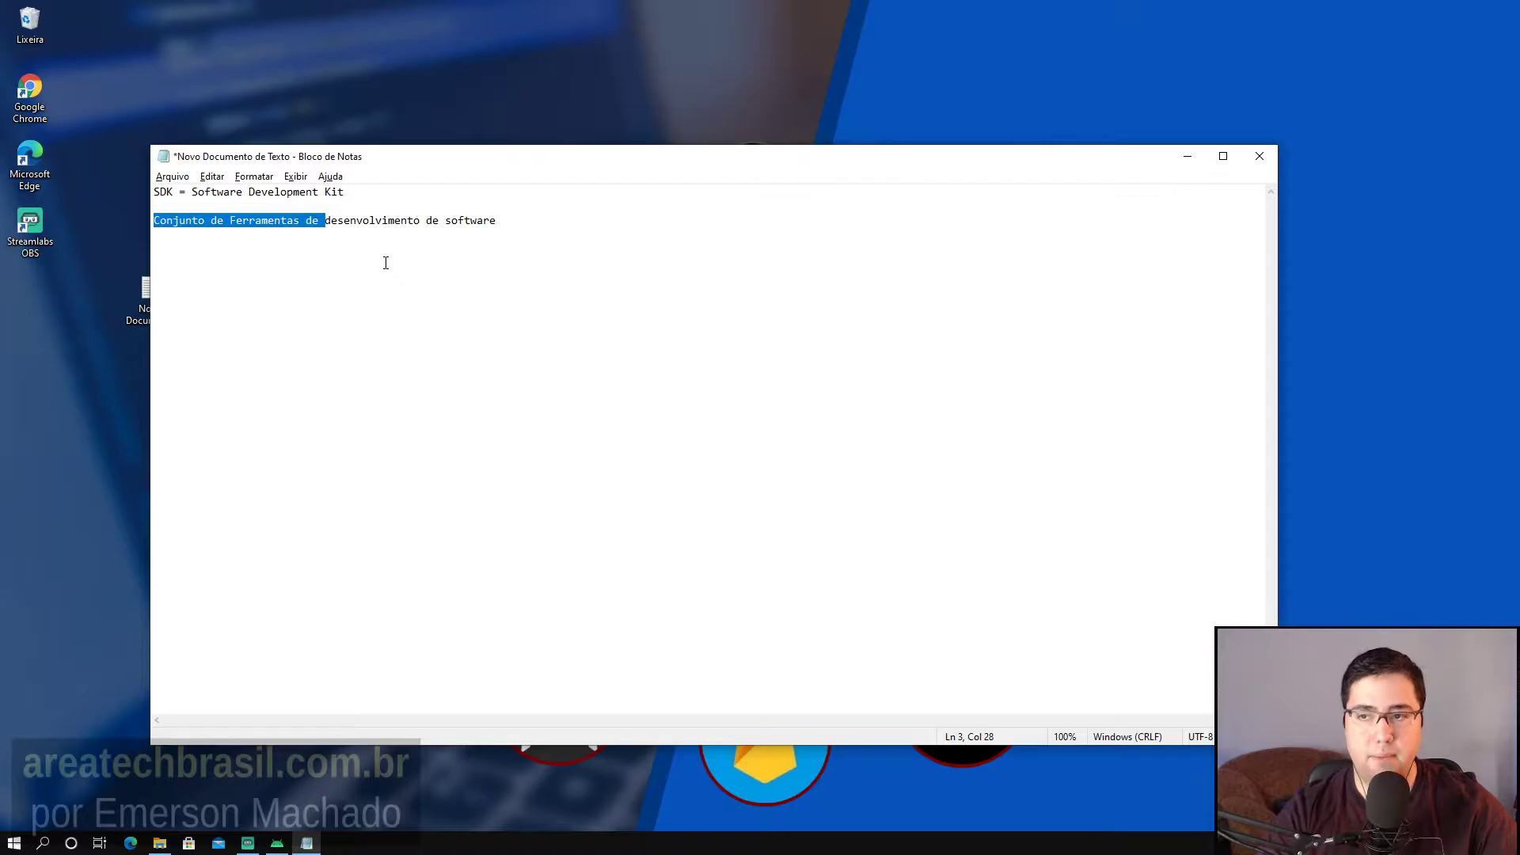
{"action": "left_click", "coordinate": [549, 220]}
{"action": "left_click", "coordinate": [1185, 162]}
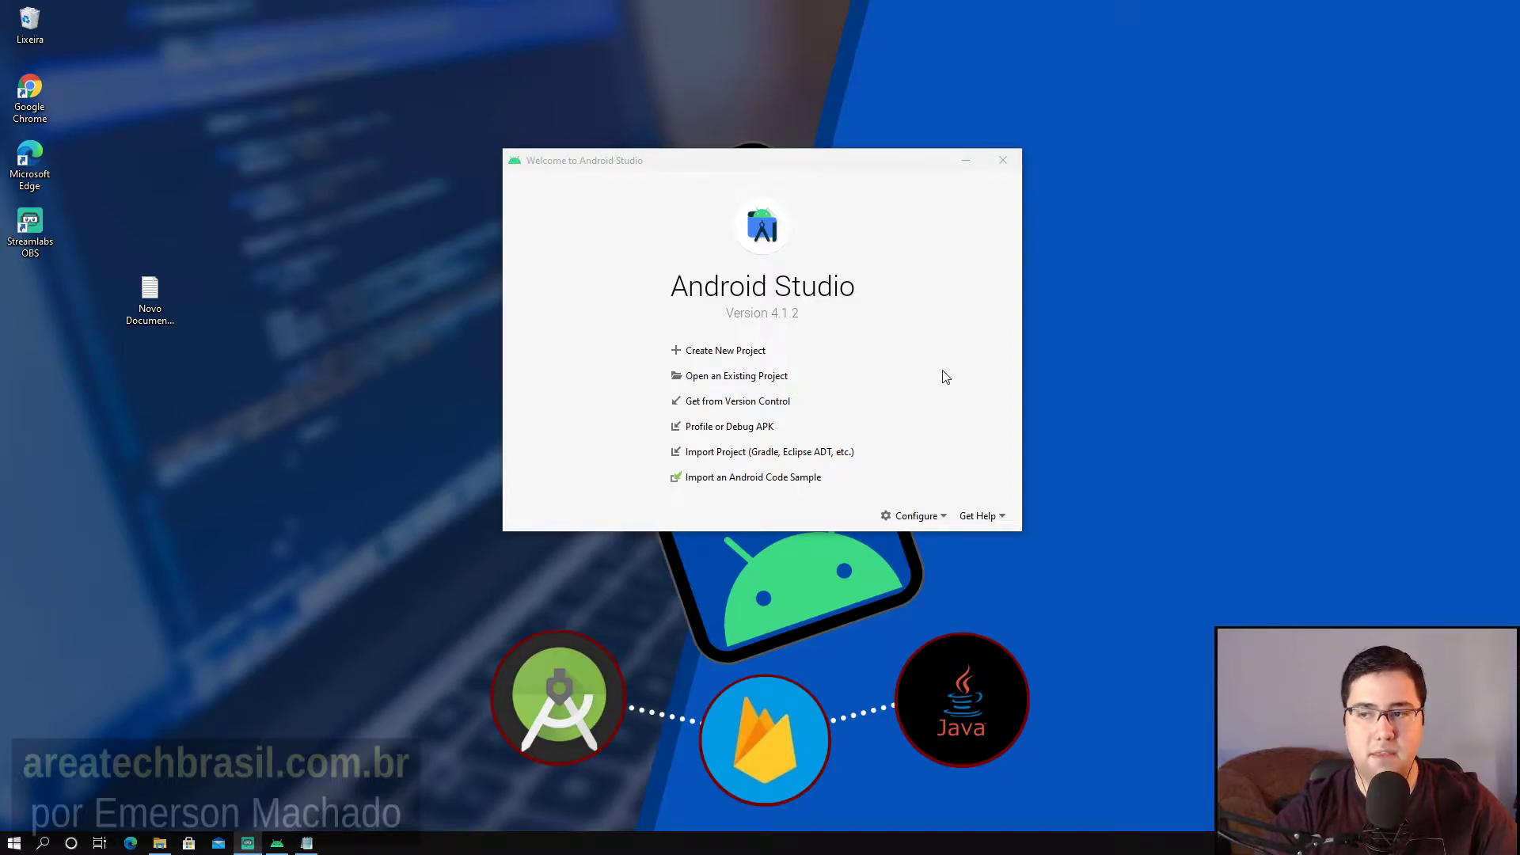
Open the Configure menu on the Android Studio welcome screen.
{"action": "left_click", "coordinate": [927, 516]}
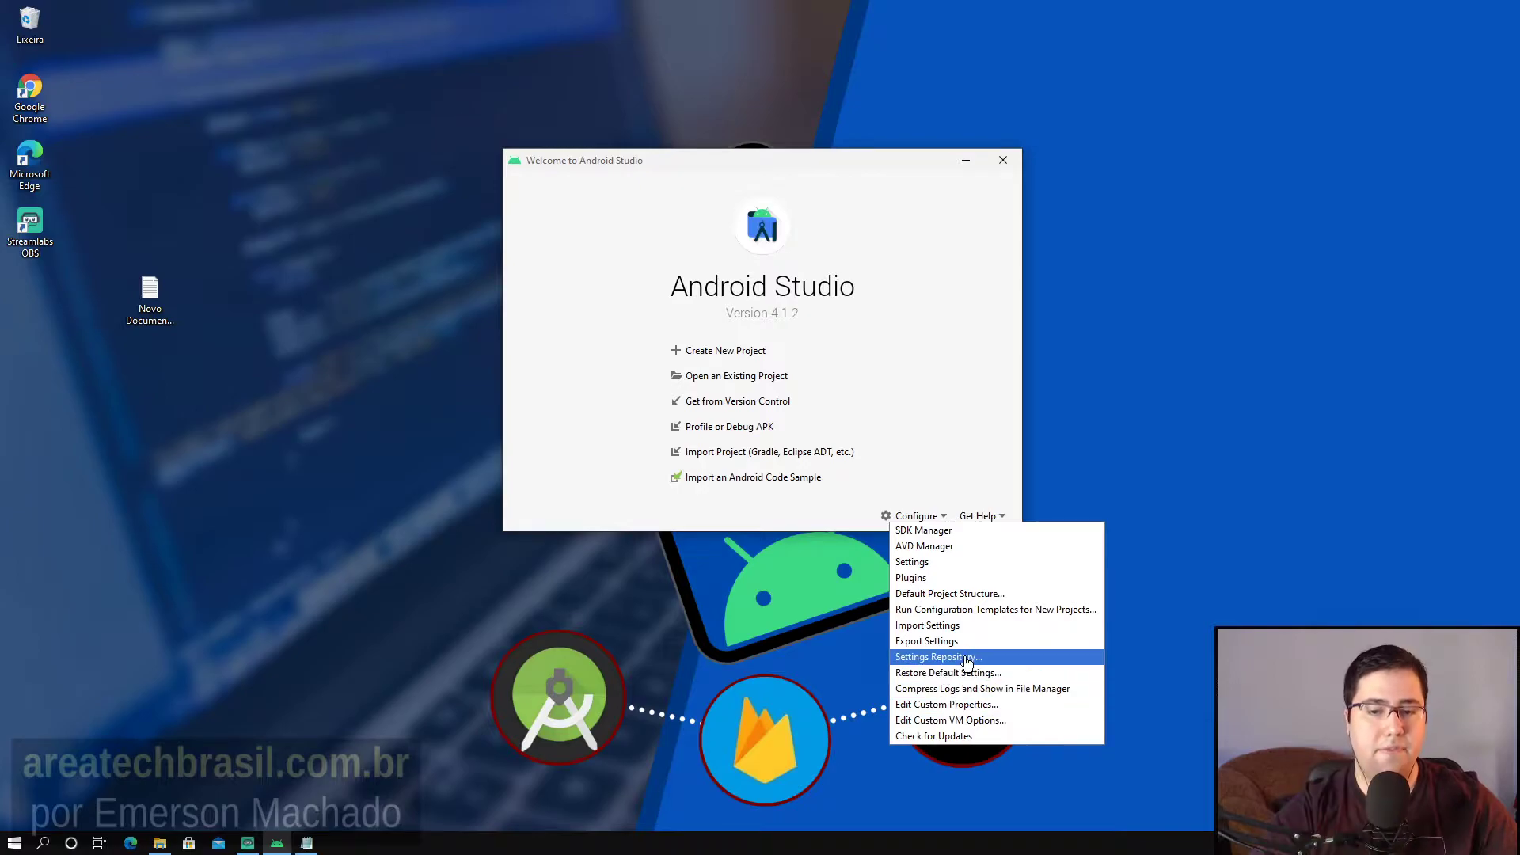
Open SDK Manager to view the installed SDK platforms.
{"action": "left_click", "coordinate": [931, 537]}
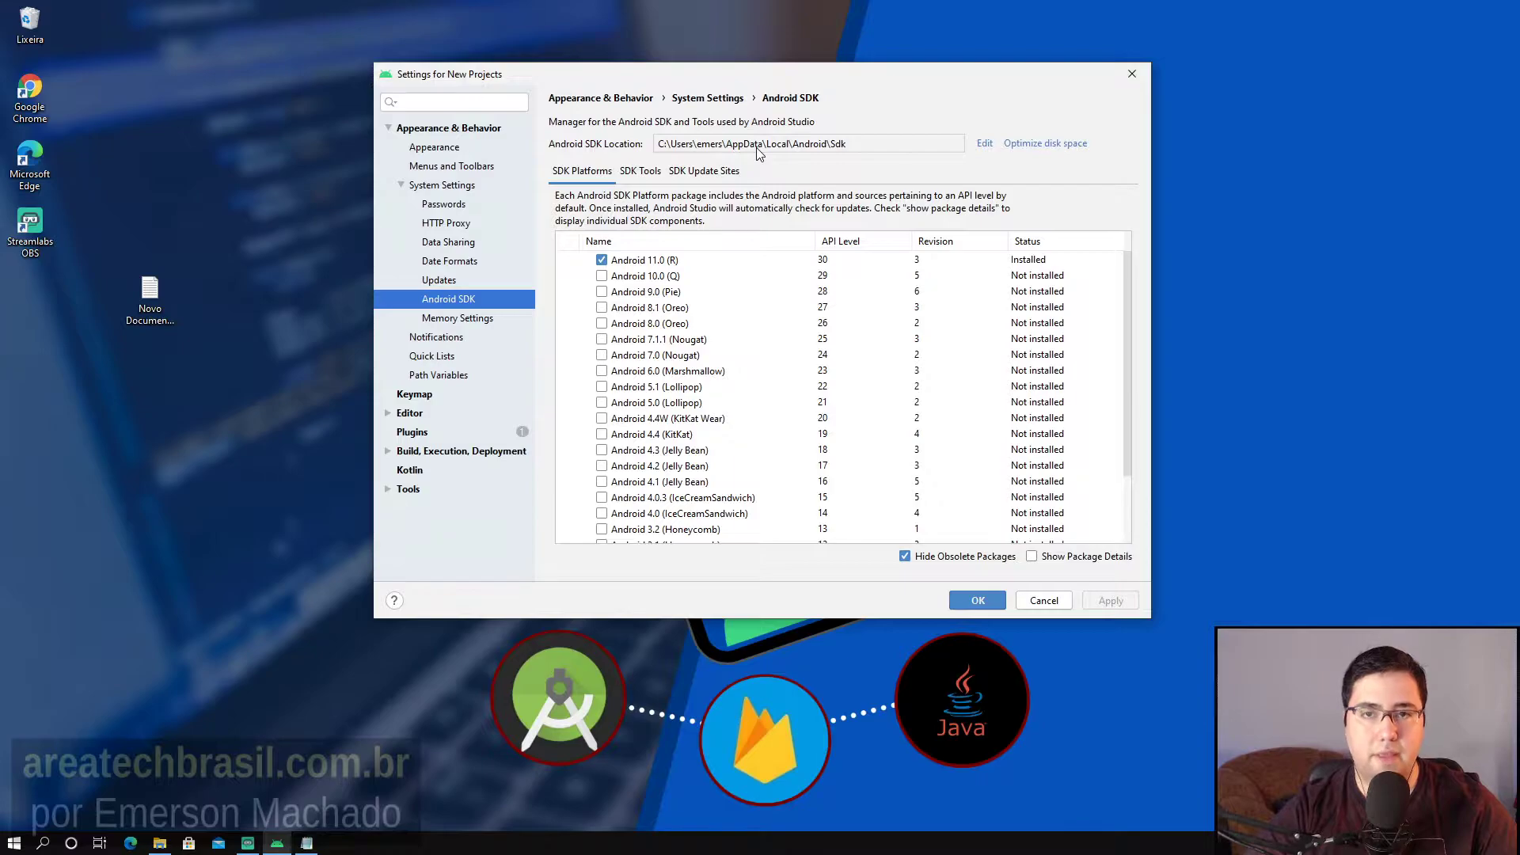
Bring the Notepad SDK notes back to the front.
{"action": "left_click", "coordinate": [306, 843]}
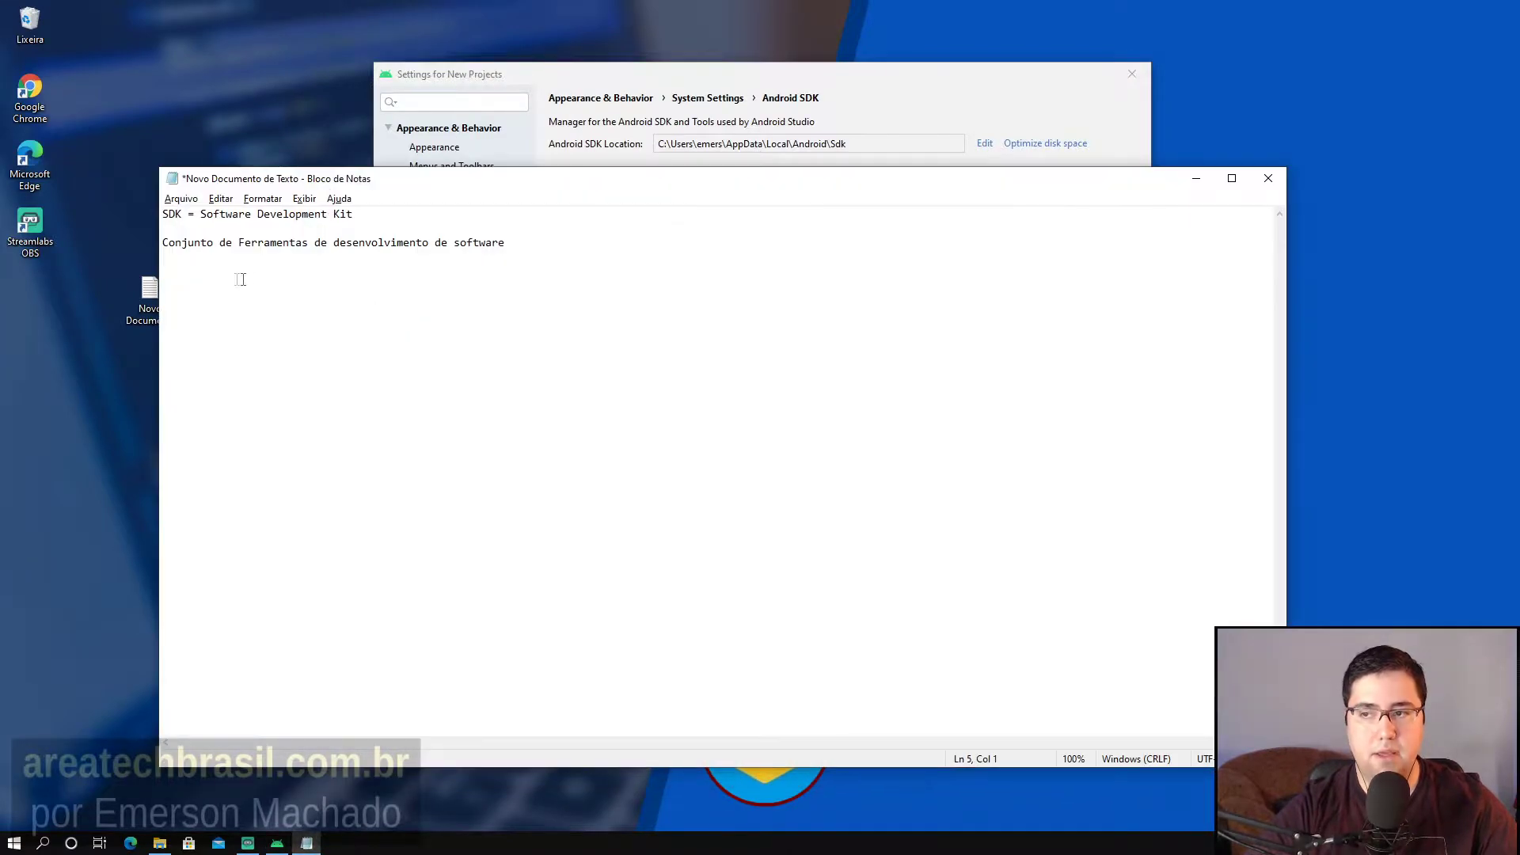
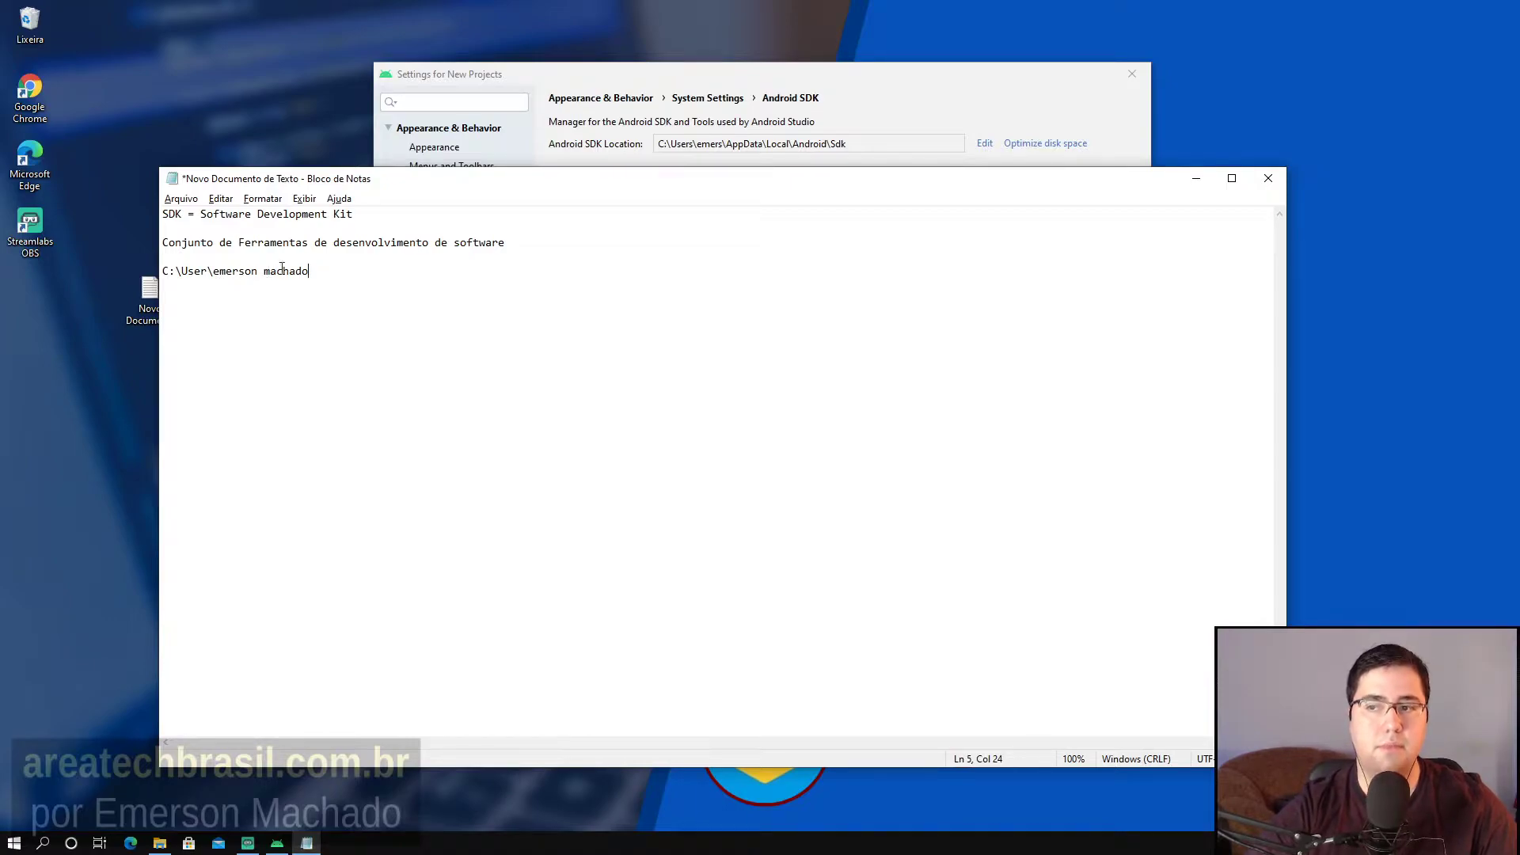
Add an example path C:\User\<user name>\... to the notes, with no space in the user name.
{"action": "left_click_drag", "start_coordinate": [264, 274], "coordinate": [252, 274]}
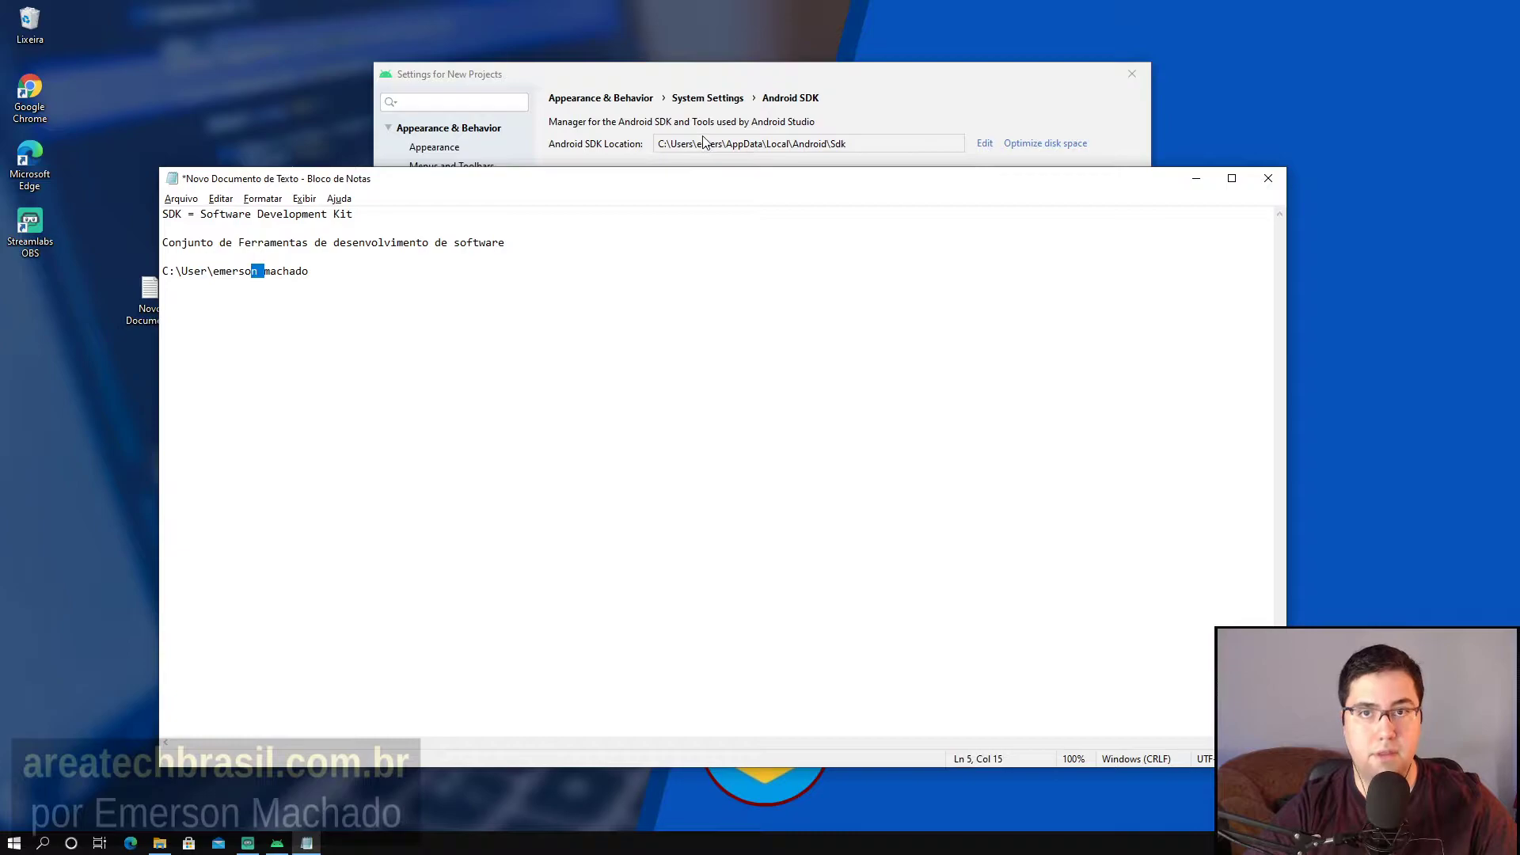
{"action": "left_click", "coordinate": [305, 292]}
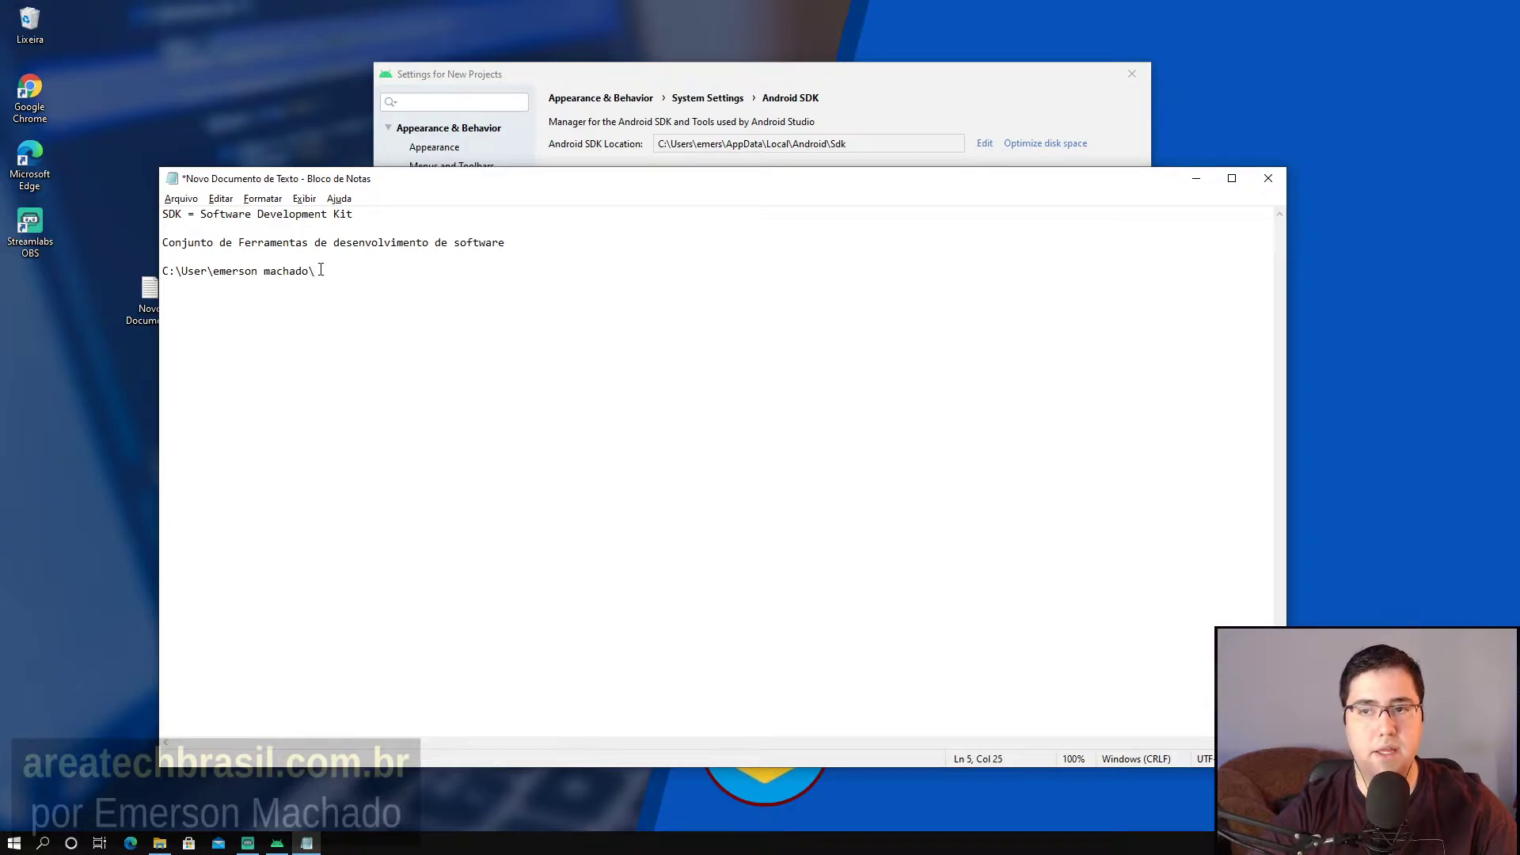
{"action": "type", "text": "..."}
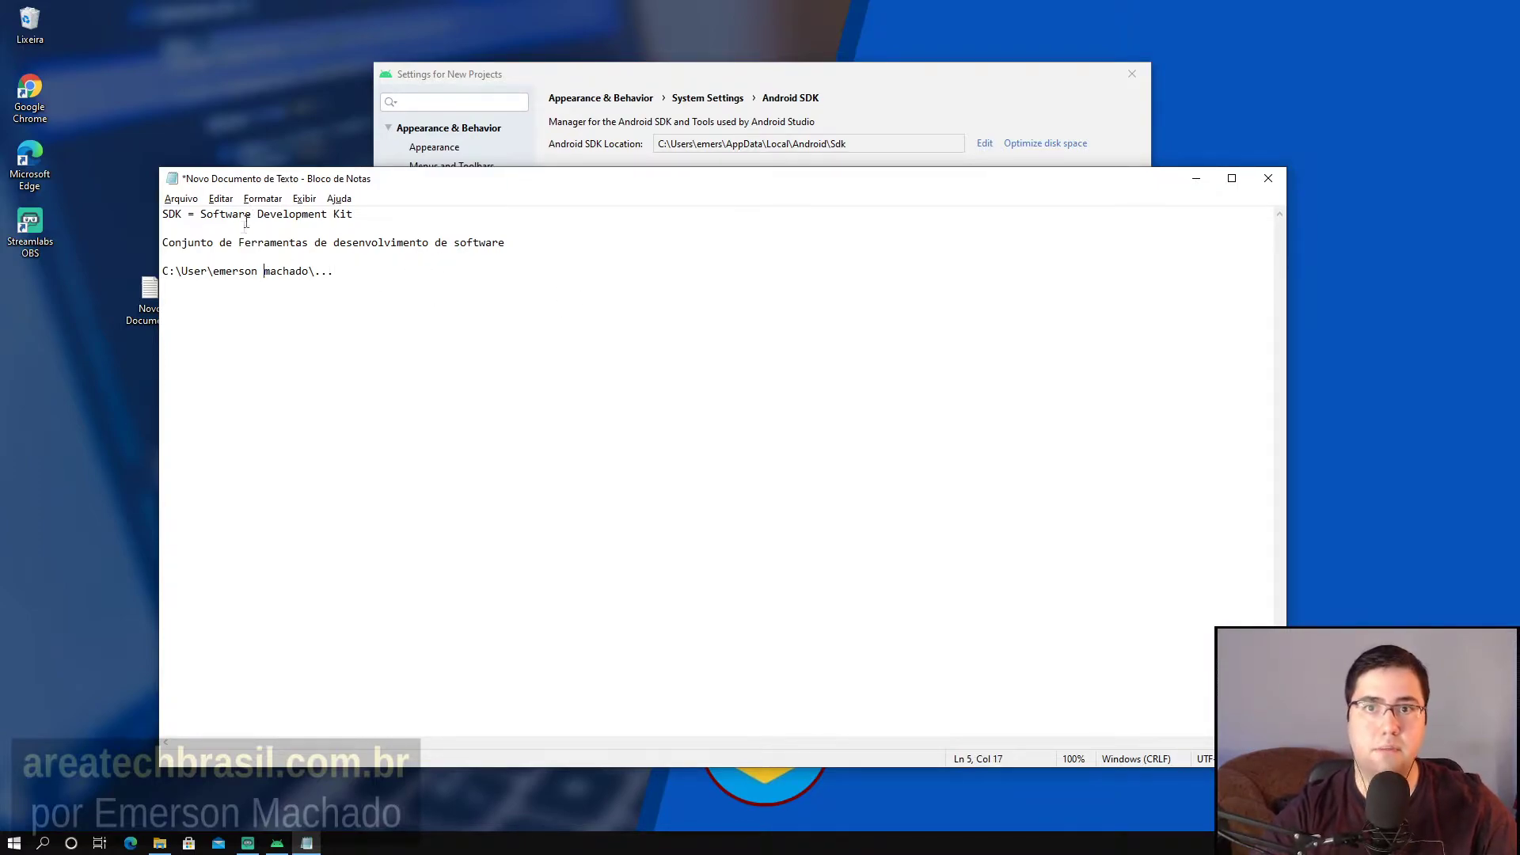
{"action": "key", "text": "BackSpace"}
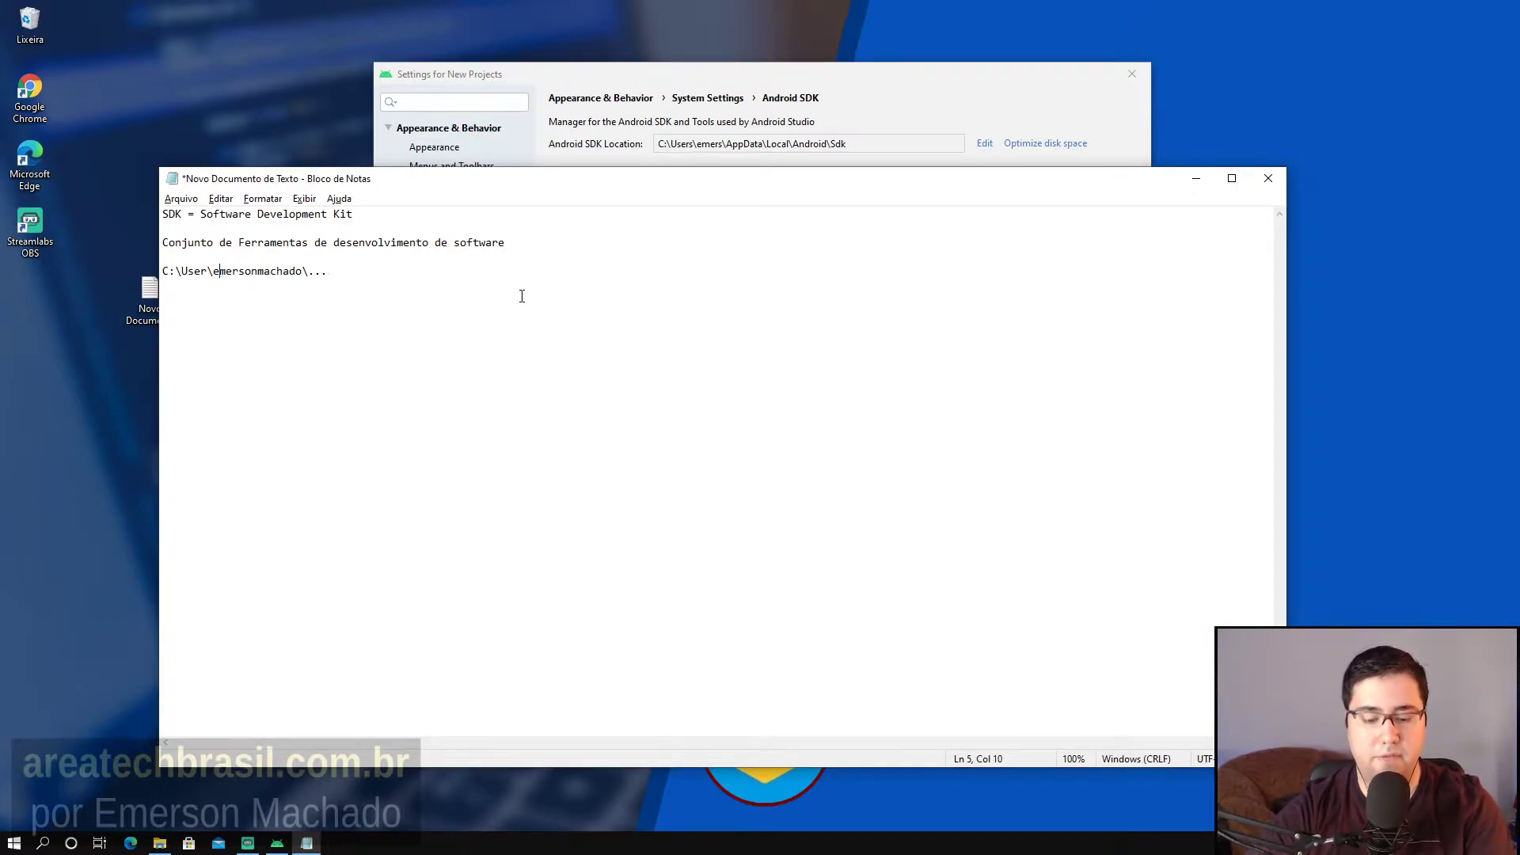
{"action": "key", "text": "BackSpace"}
{"action": "type", "text": "é"}
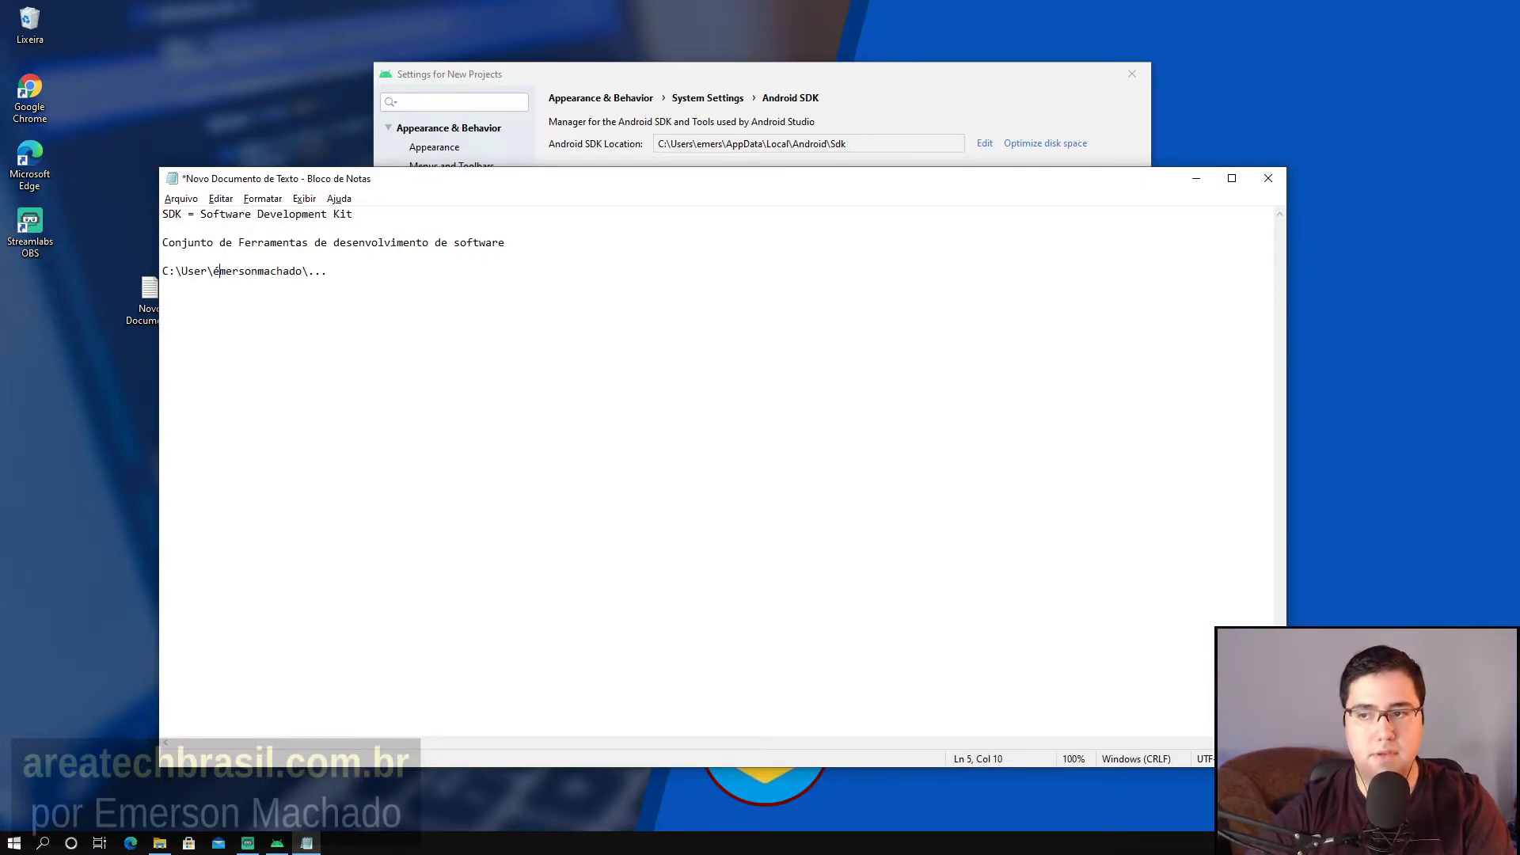
{"action": "key", "text": "BackSpace"}
{"action": "type", "text": "@"}
{"action": "key", "text": "BackSpace"}
{"action": "type", "text": "e"}
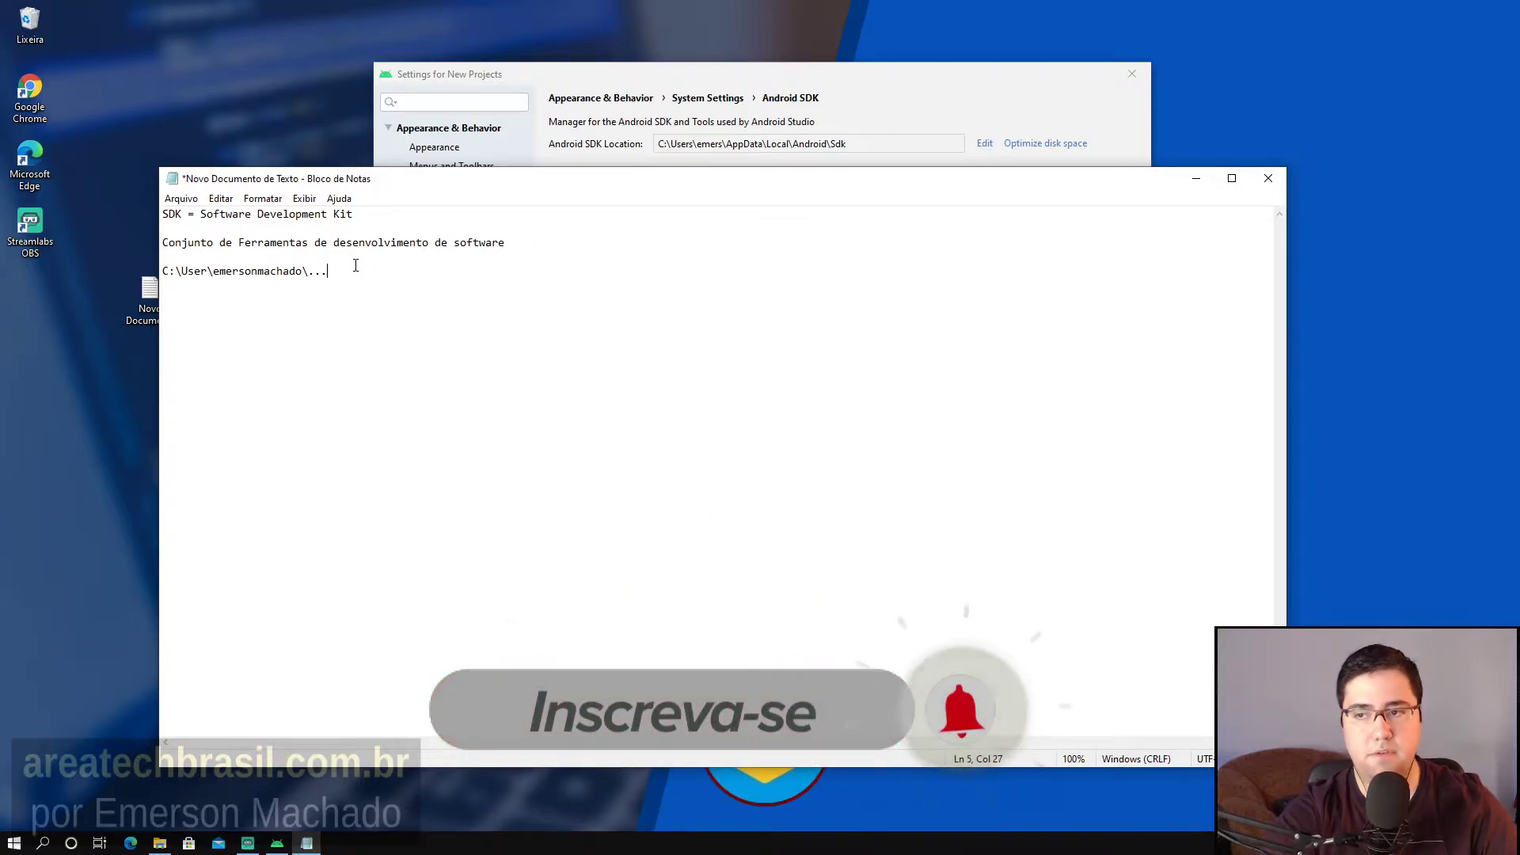
Minimize Notepad and start editing the Android SDK Location in Settings.
{"action": "left_click", "coordinate": [1195, 182]}
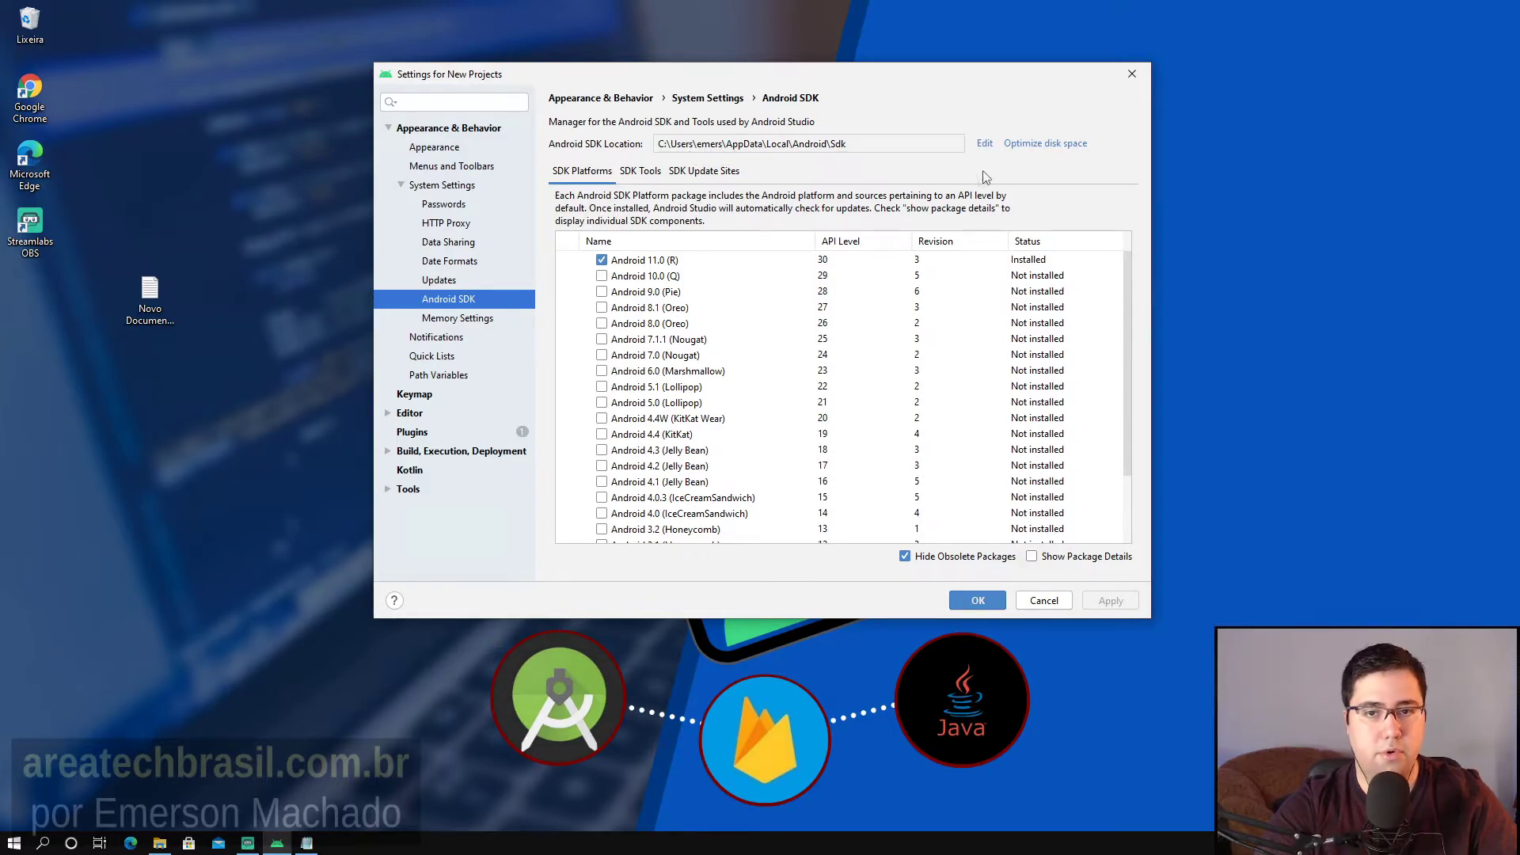
{"action": "left_click", "coordinate": [984, 144]}
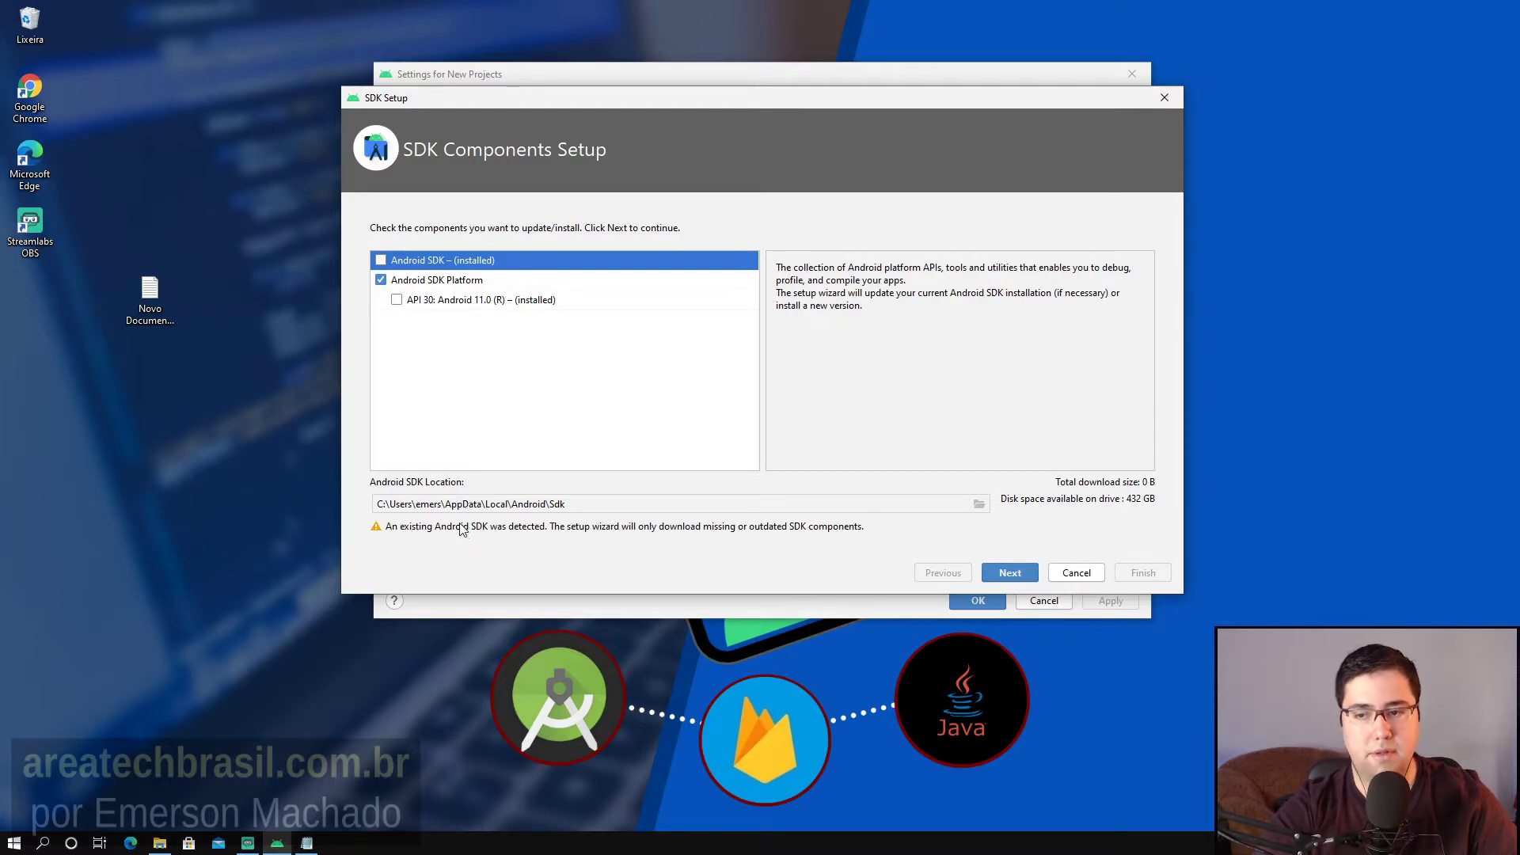
{"action": "left_click", "coordinate": [979, 505]}
{"action": "scroll", "coordinate": [717, 431], "scroll_direction": "up", "scroll_amount": 6}
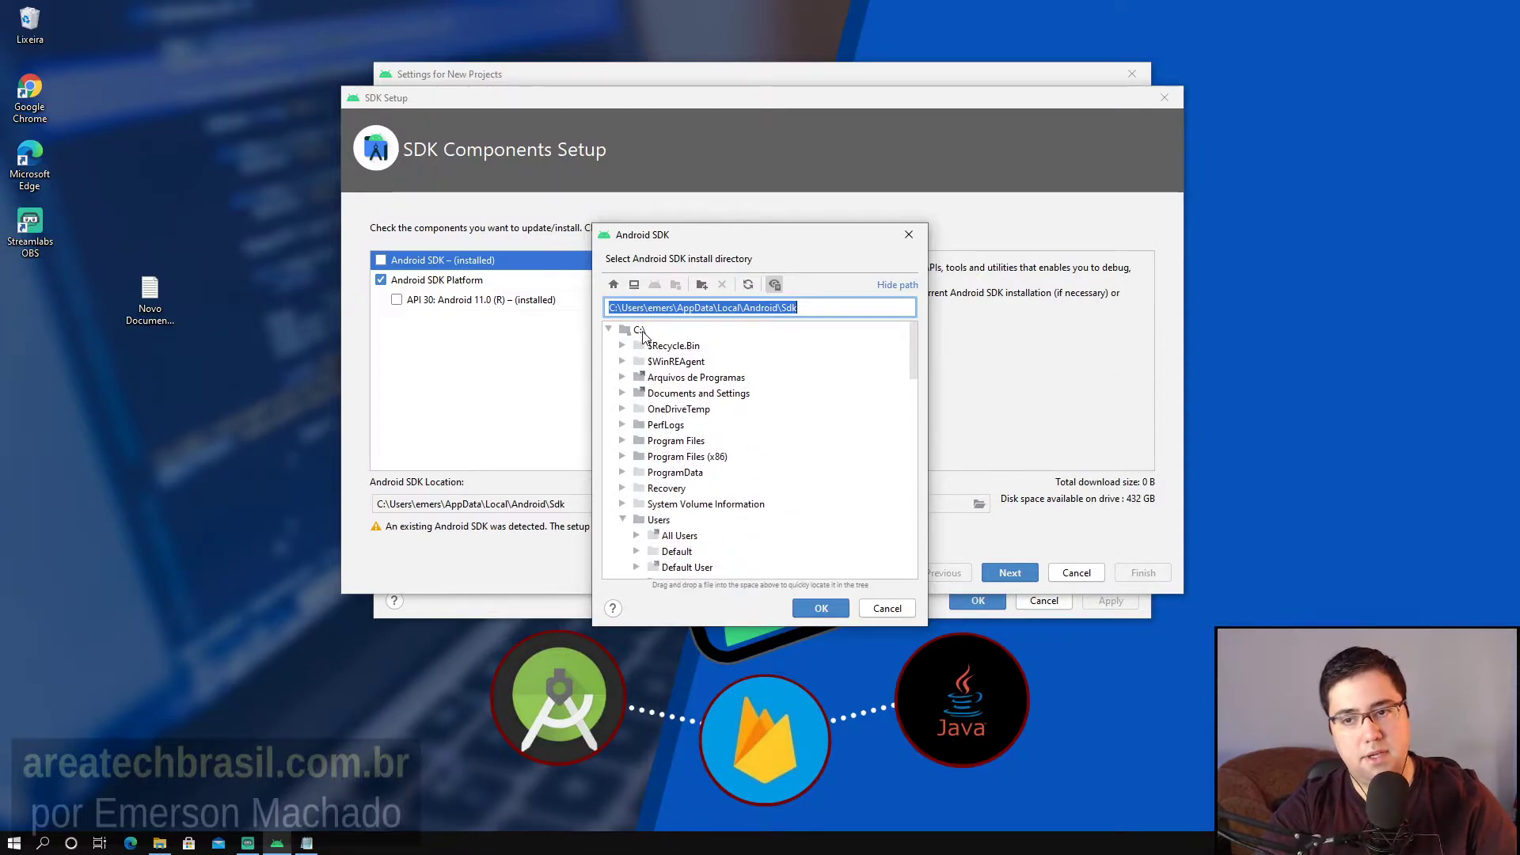
{"action": "left_click", "coordinate": [642, 331]}
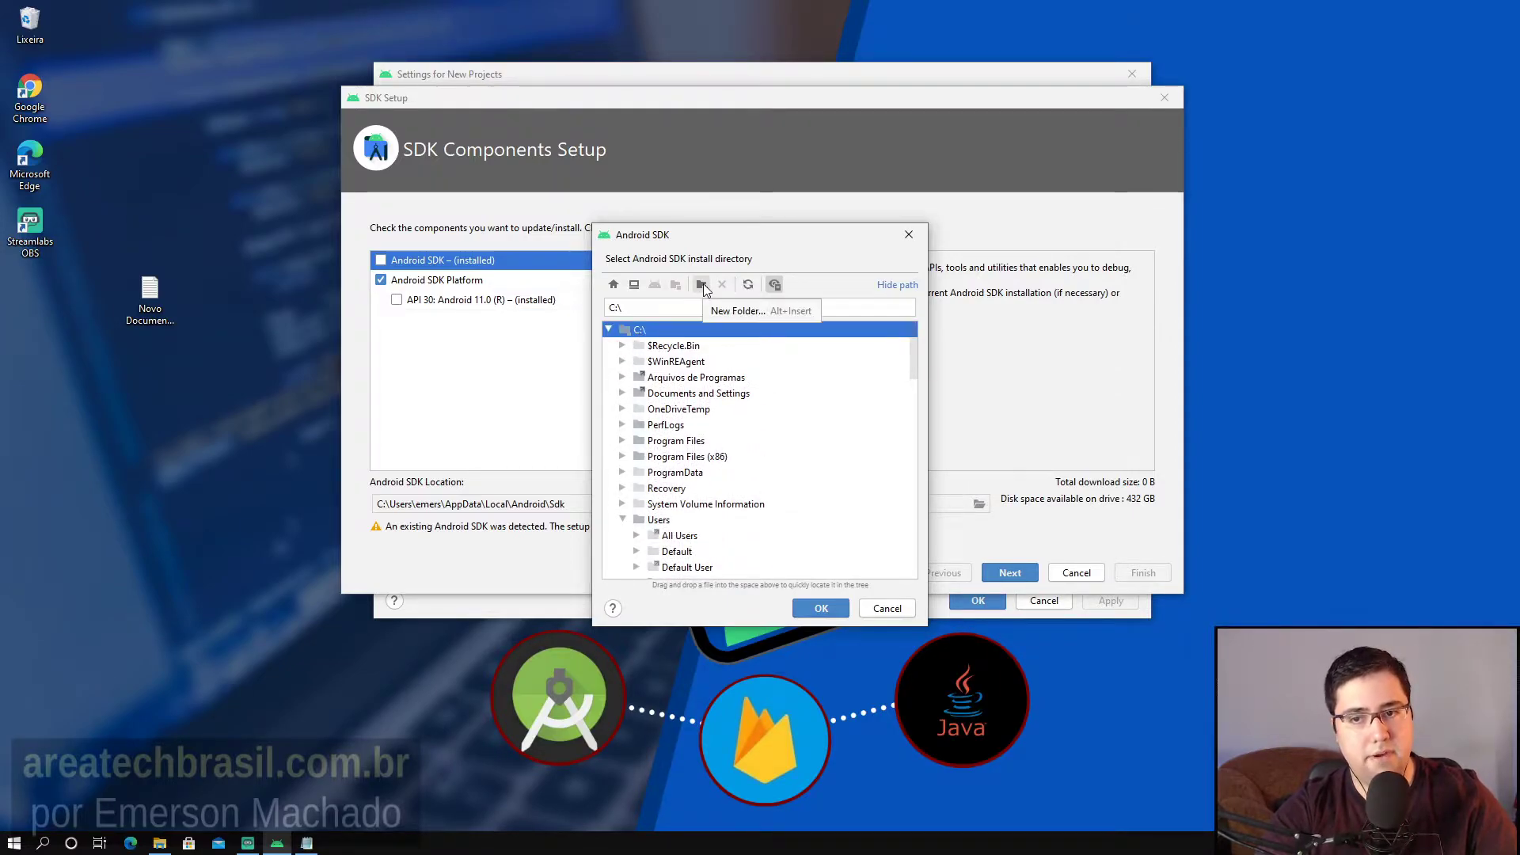
{"action": "left_click", "coordinate": [886, 608]}
{"action": "left_click", "coordinate": [1077, 576]}
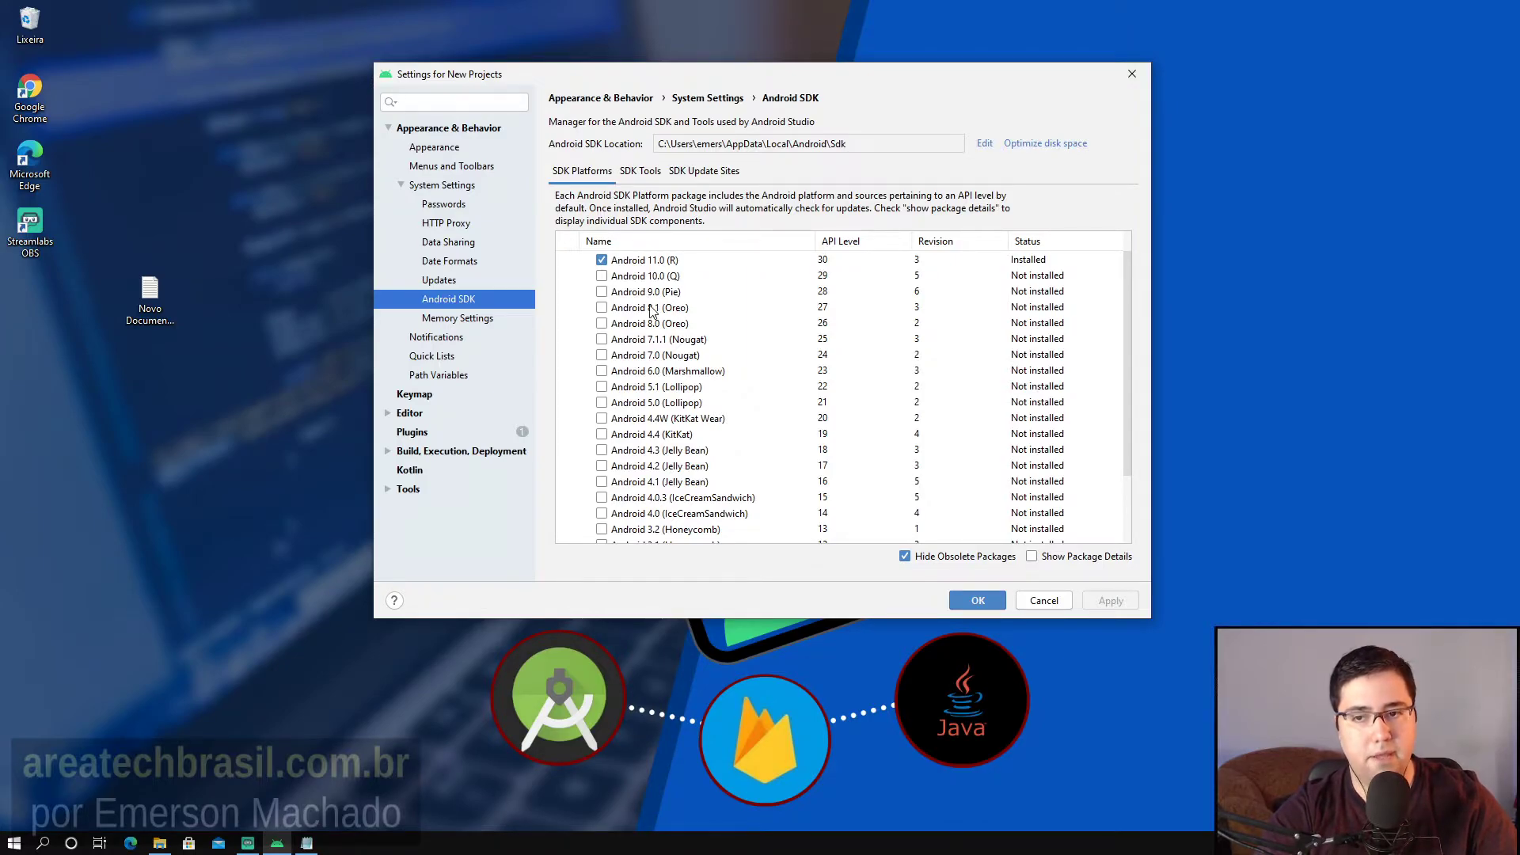
Tick Android 9.0 (Pie), API 28, for installation and review the platform list.
{"action": "left_click", "coordinate": [602, 292]}
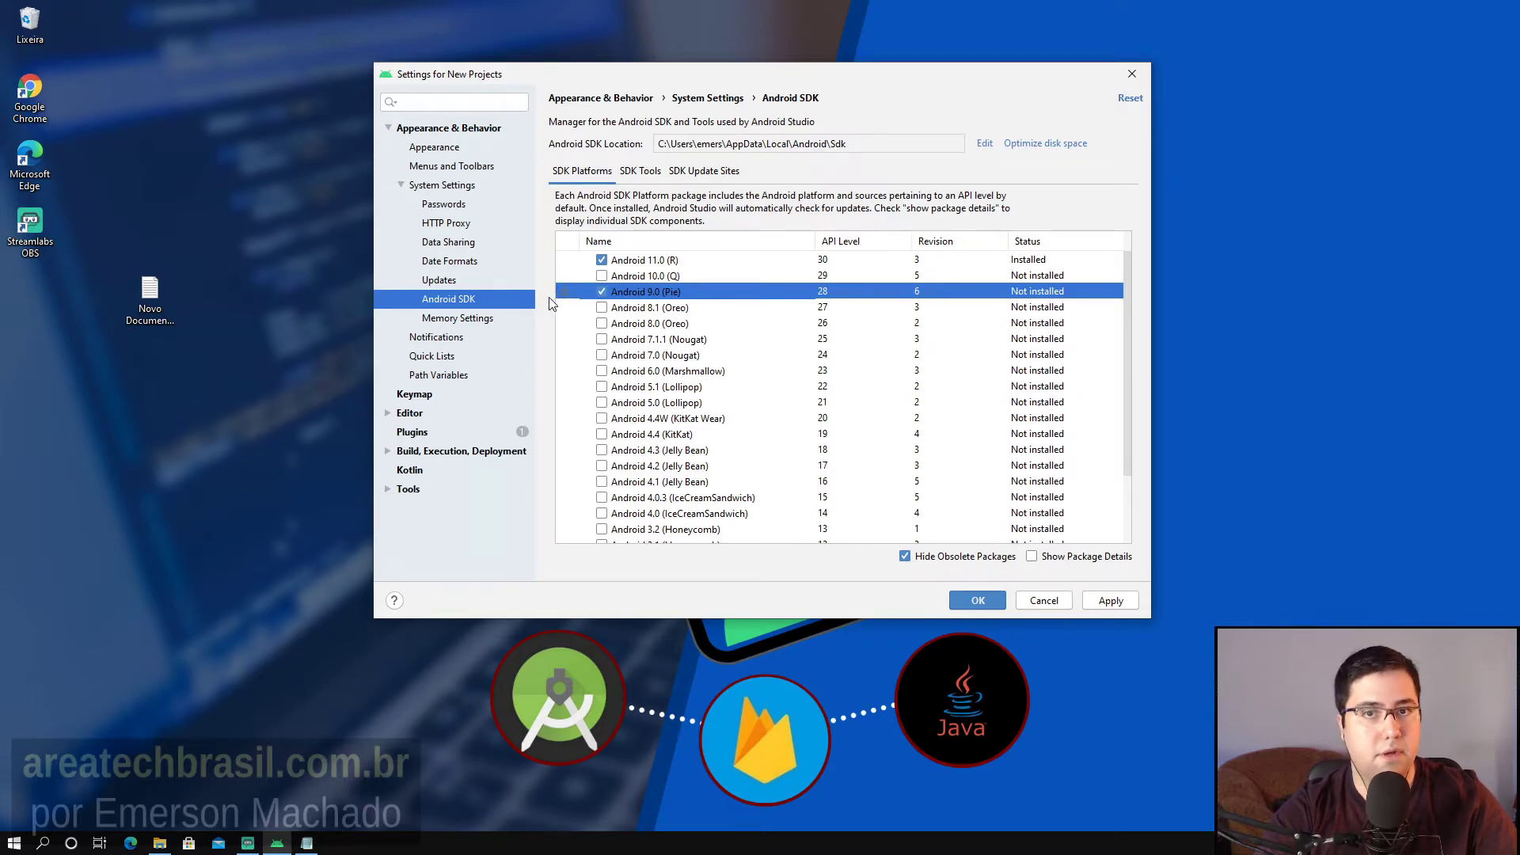
{"action": "scroll", "coordinate": [758, 342], "scroll_direction": "down", "scroll_amount": 3}
{"action": "scroll", "coordinate": [663, 362], "scroll_direction": "up", "scroll_amount": 3}
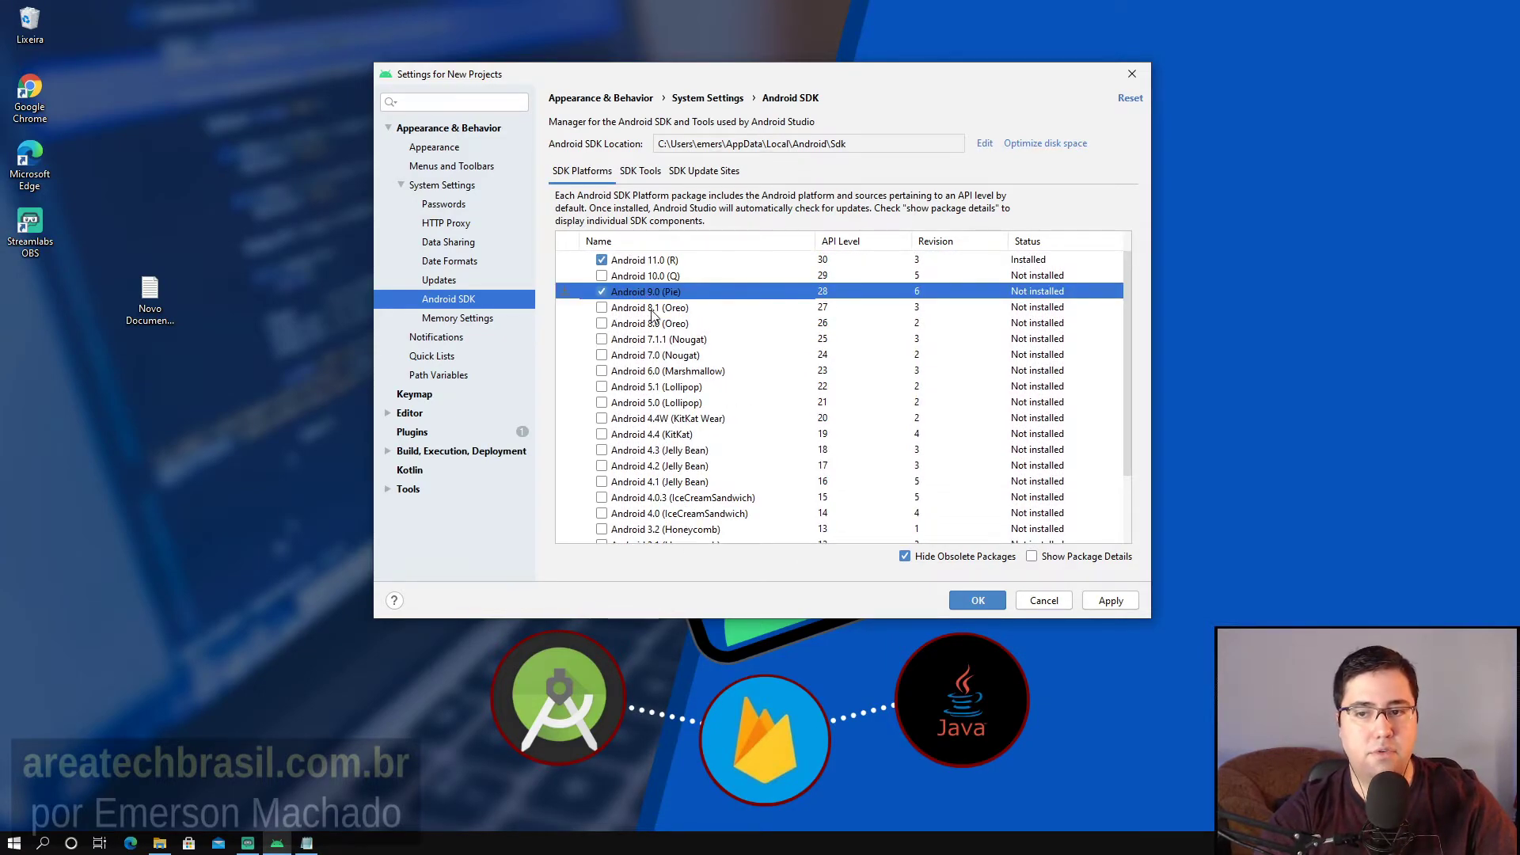
{"action": "scroll", "coordinate": [677, 396], "scroll_direction": "down", "scroll_amount": 3}
{"action": "scroll", "coordinate": [675, 472], "scroll_direction": "up", "scroll_amount": 3}
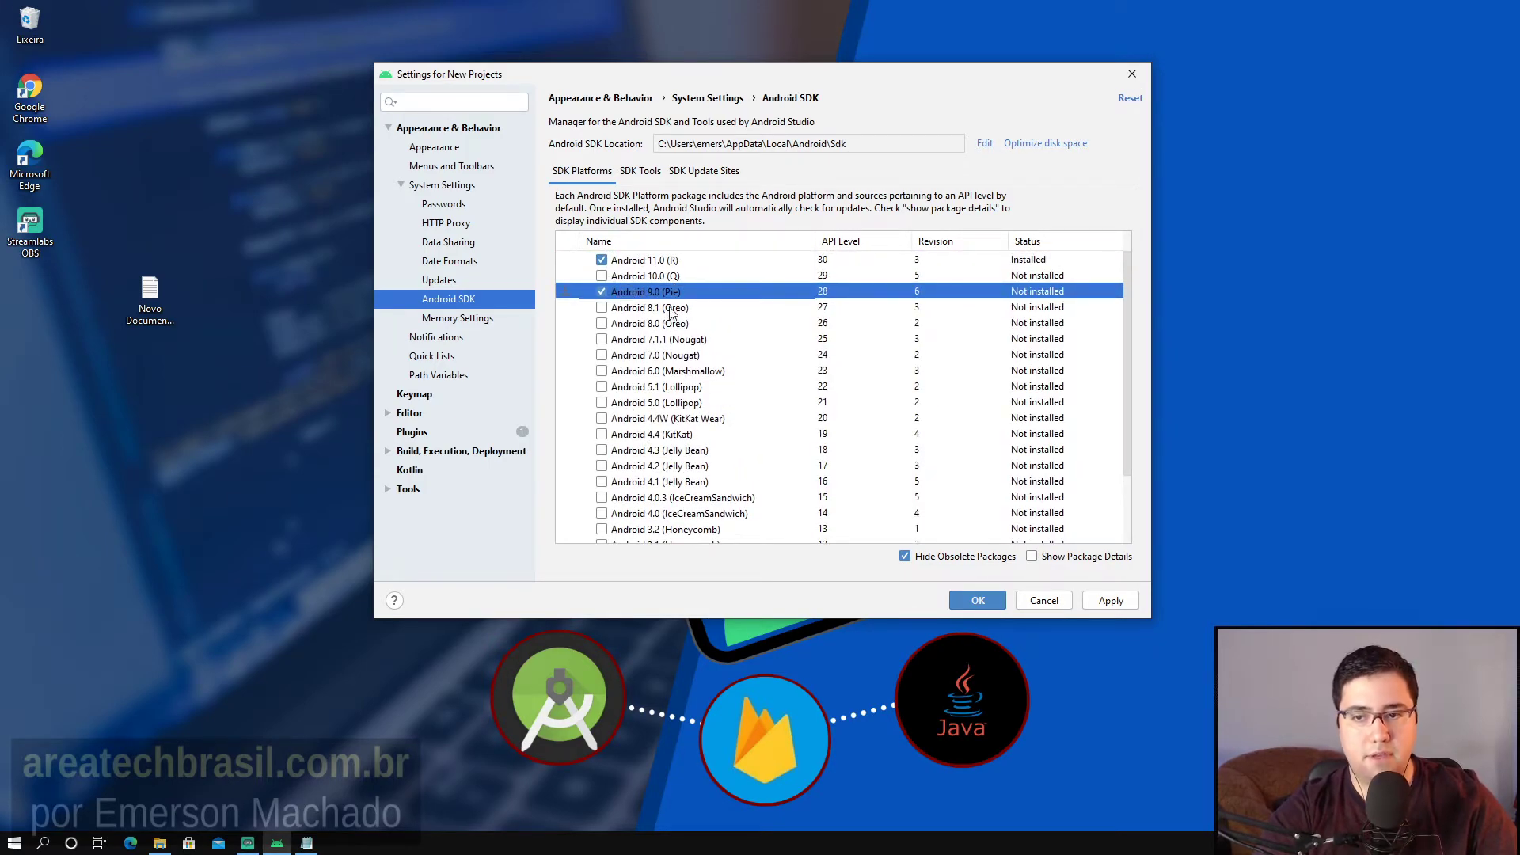
{"action": "scroll", "coordinate": [615, 361], "scroll_direction": "down", "scroll_amount": 5}
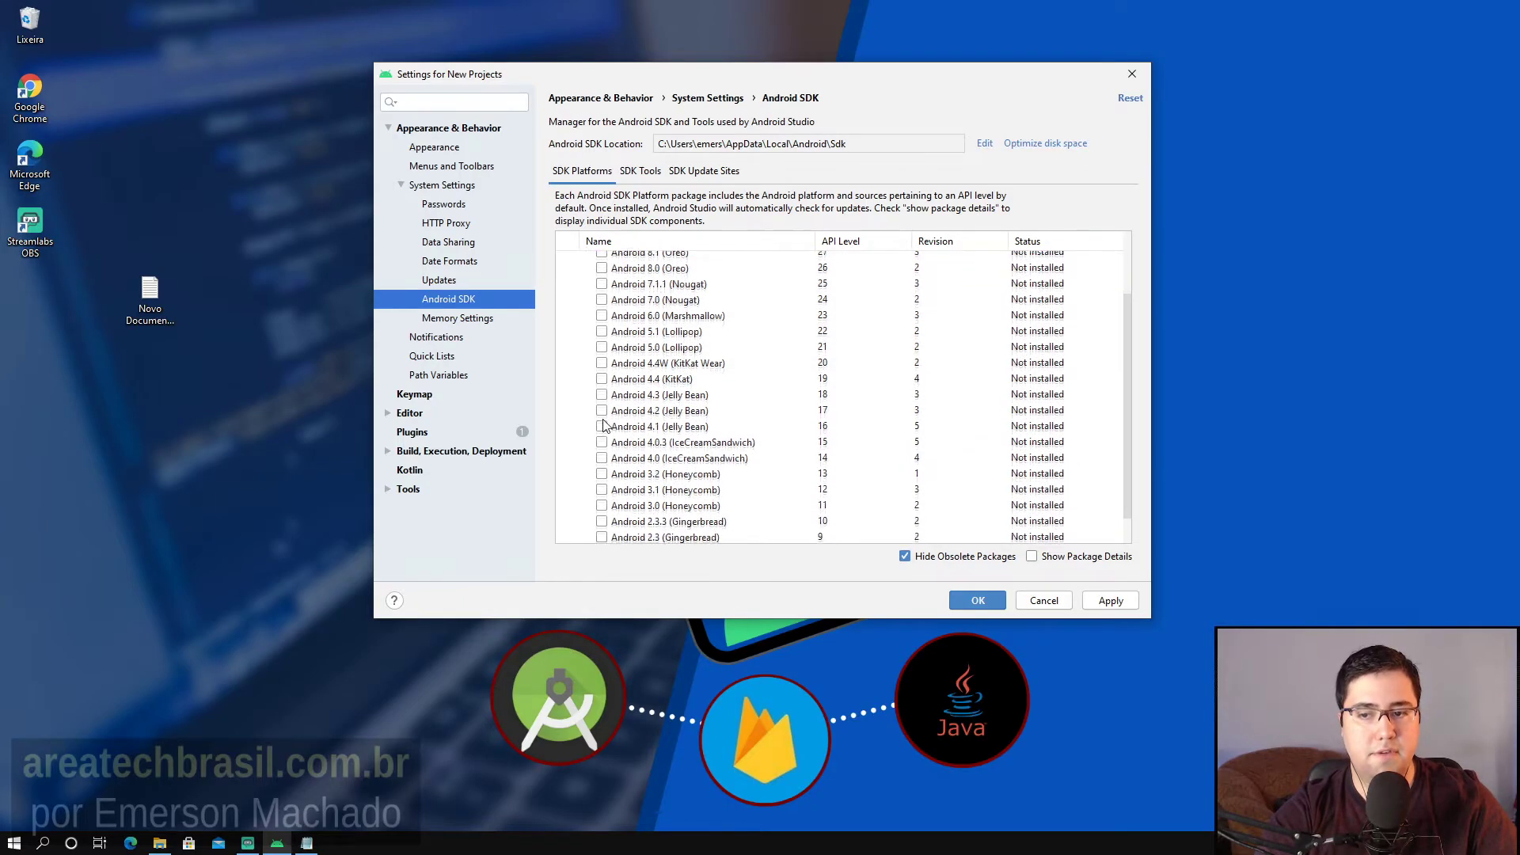
{"action": "scroll", "coordinate": [633, 487], "scroll_direction": "up", "scroll_amount": 5}
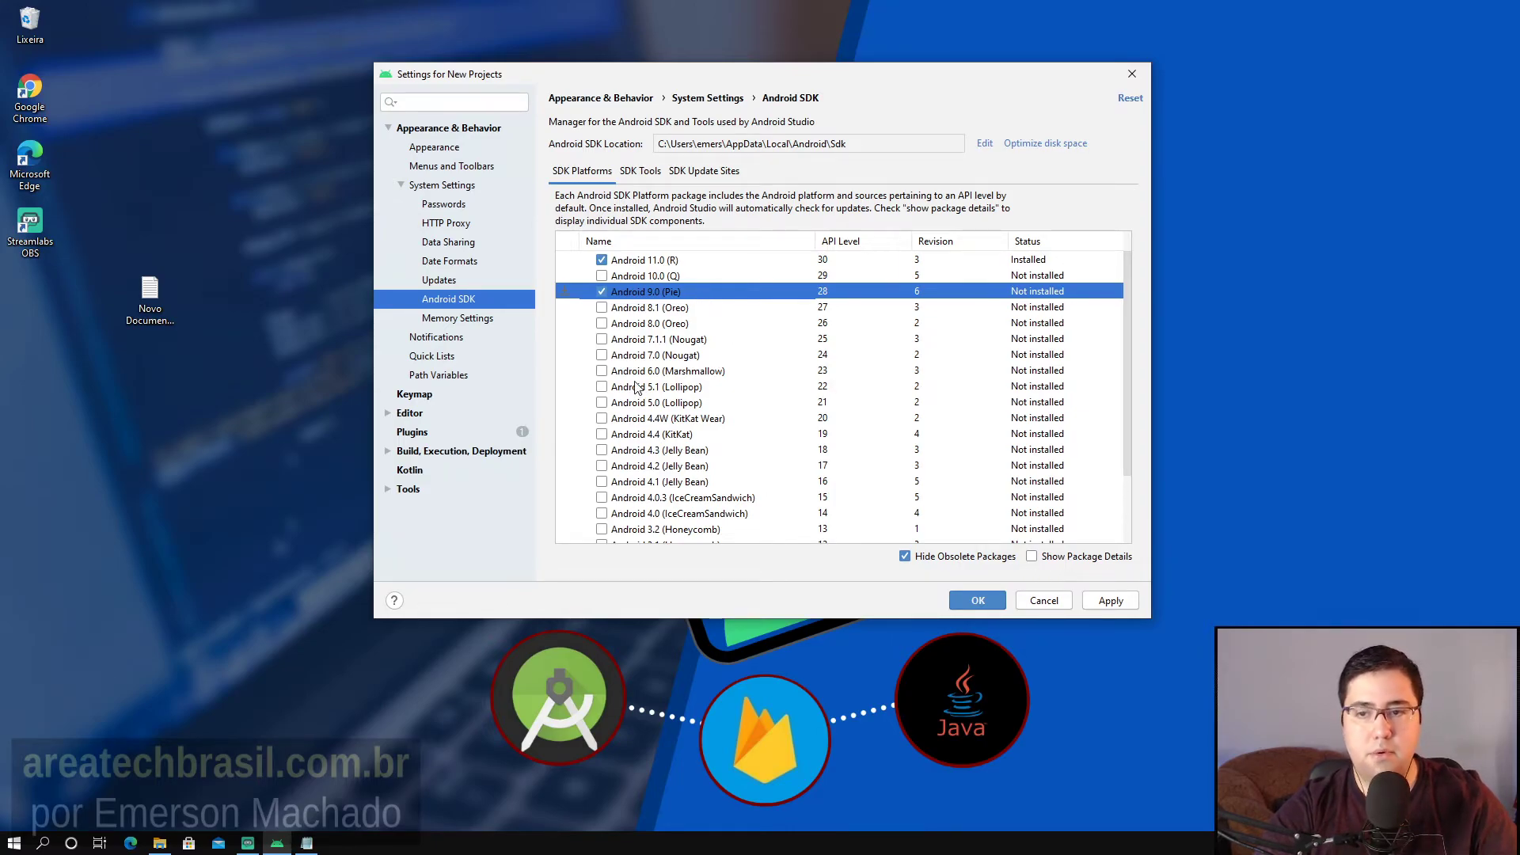
{"action": "left_click", "coordinate": [1031, 556]}
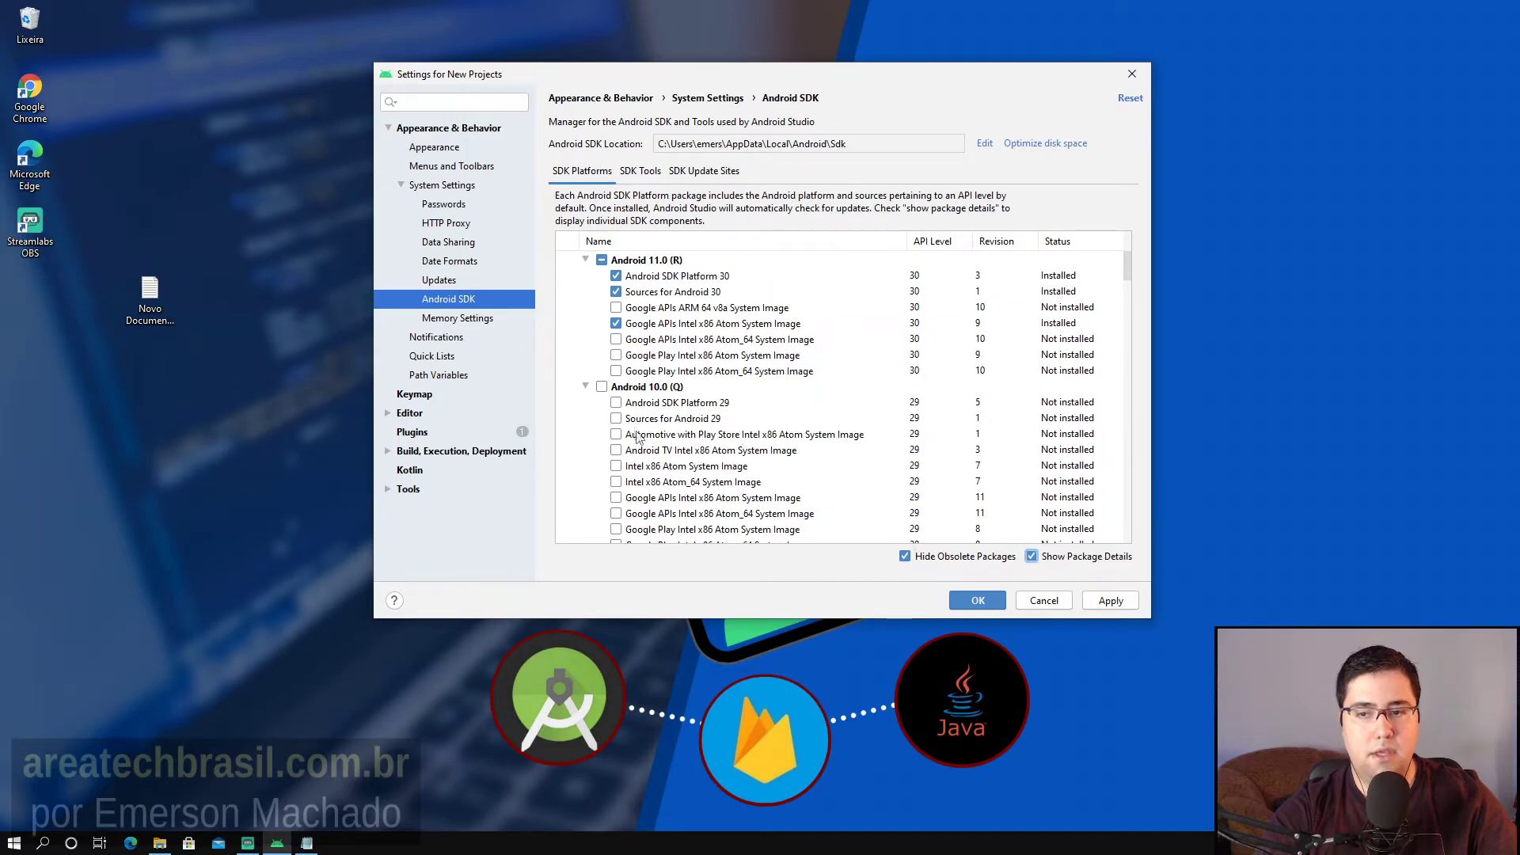
{"action": "scroll", "coordinate": [671, 317], "scroll_direction": "down", "scroll_amount": 4}
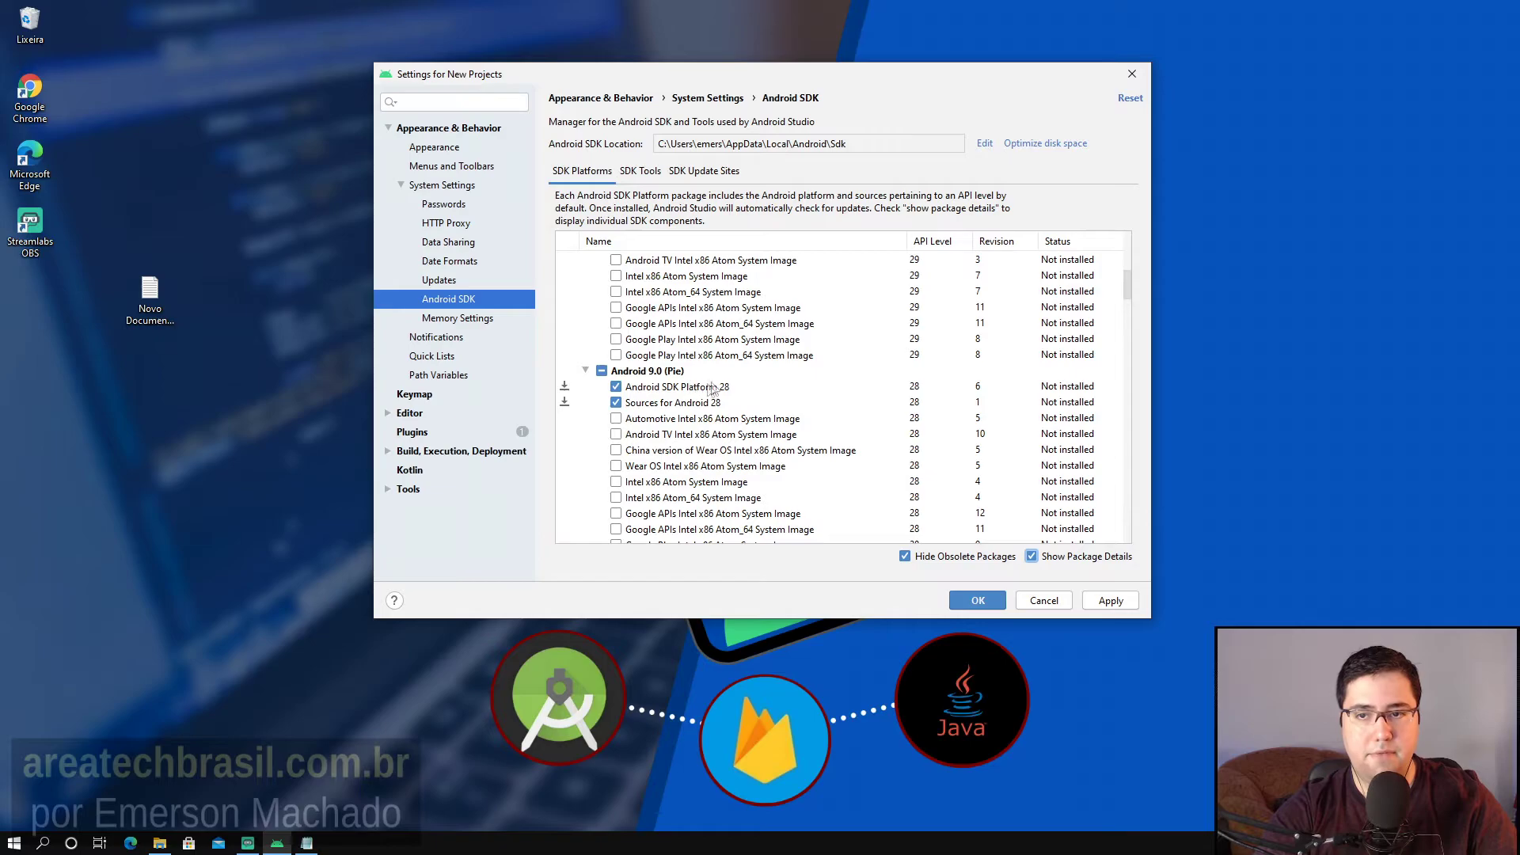
{"action": "scroll", "coordinate": [687, 417], "scroll_direction": "down", "scroll_amount": 3}
{"action": "scroll", "coordinate": [687, 417], "scroll_direction": "down", "scroll_amount": 2}
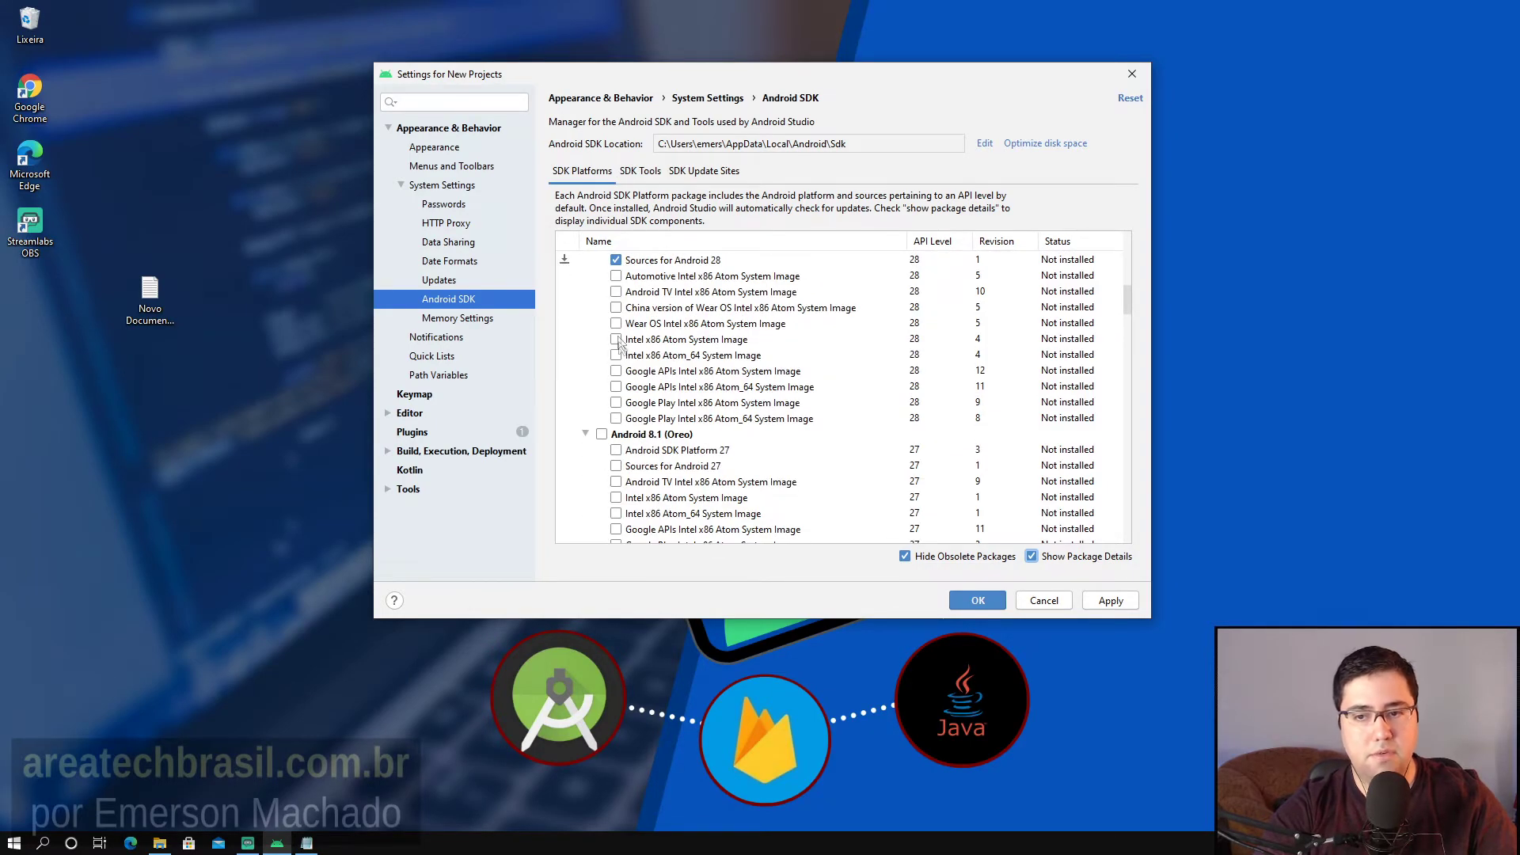
{"action": "scroll", "coordinate": [622, 372], "scroll_direction": "up", "scroll_amount": 2}
{"action": "scroll", "coordinate": [605, 385], "scroll_direction": "up", "scroll_amount": 2}
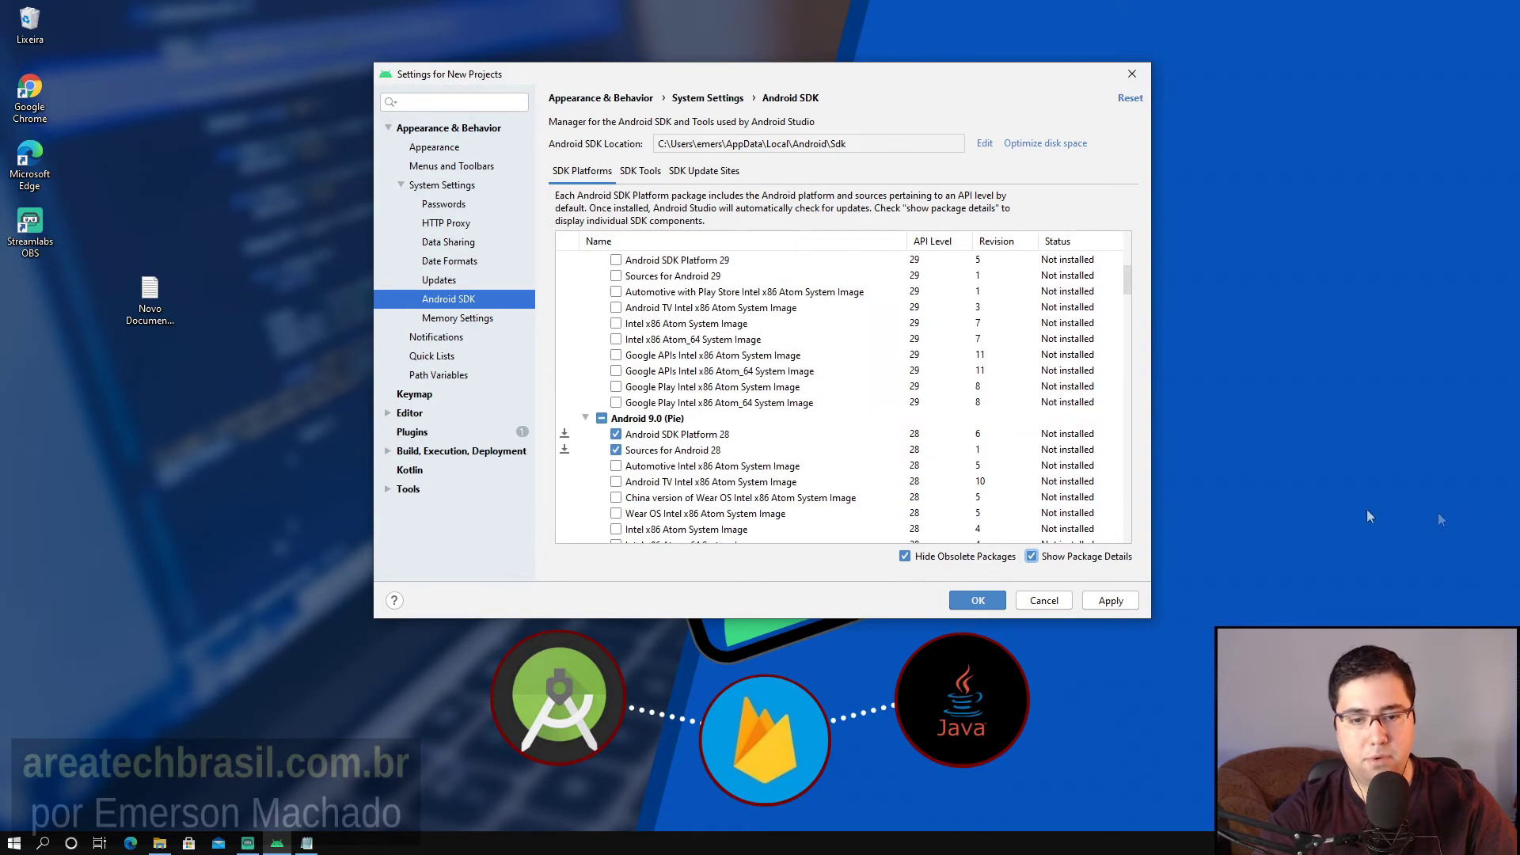
{"action": "scroll", "coordinate": [1027, 497], "scroll_direction": "up", "scroll_amount": 1}
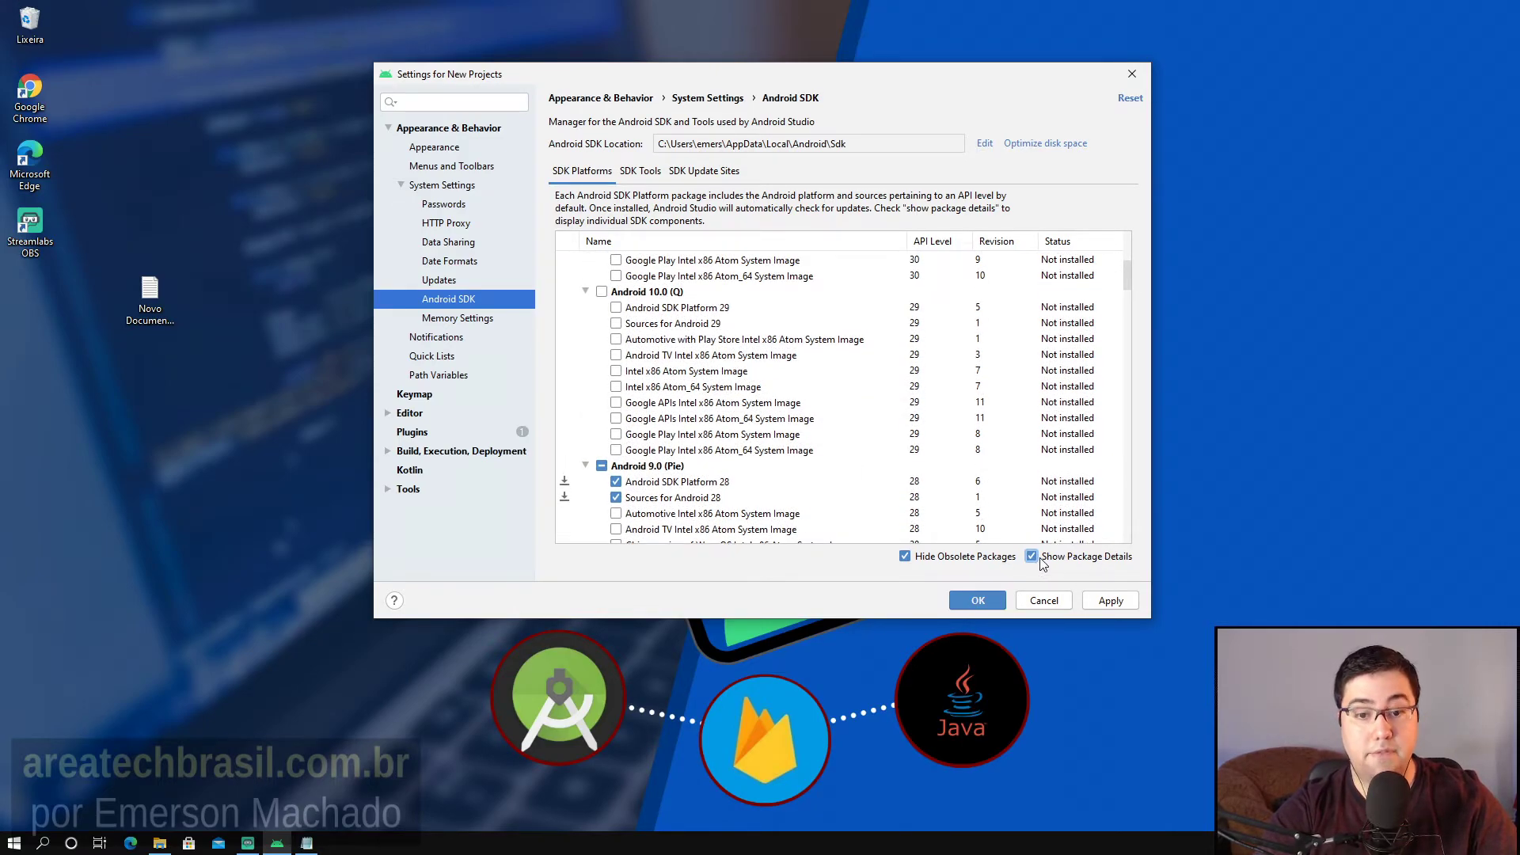
{"action": "scroll", "coordinate": [646, 472], "scroll_direction": "down", "scroll_amount": 3}
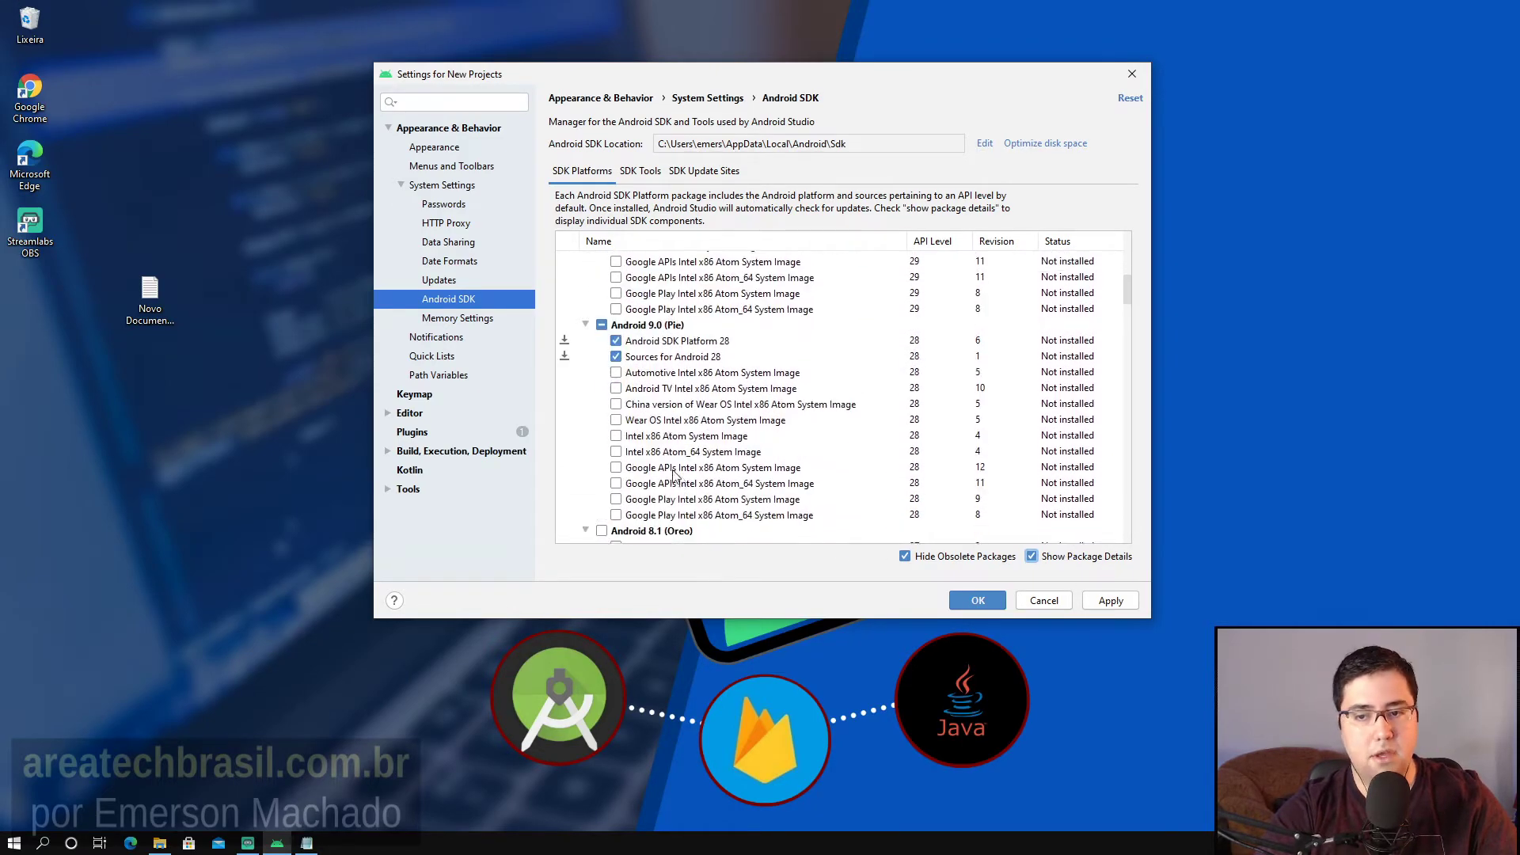
{"action": "scroll", "coordinate": [663, 491], "scroll_direction": "up", "scroll_amount": 5}
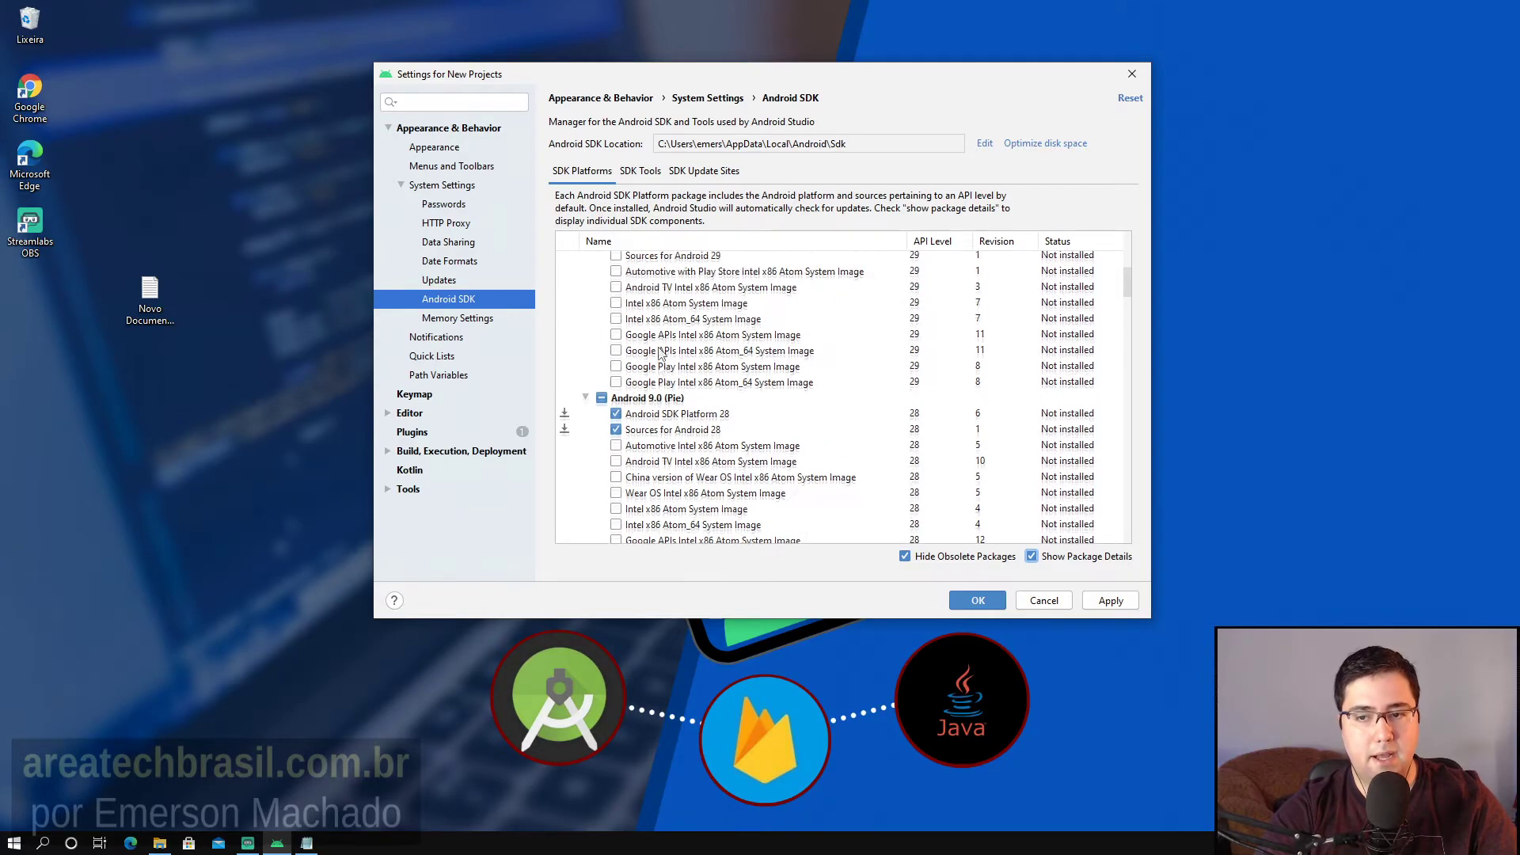
{"action": "left_click", "coordinate": [1031, 556]}
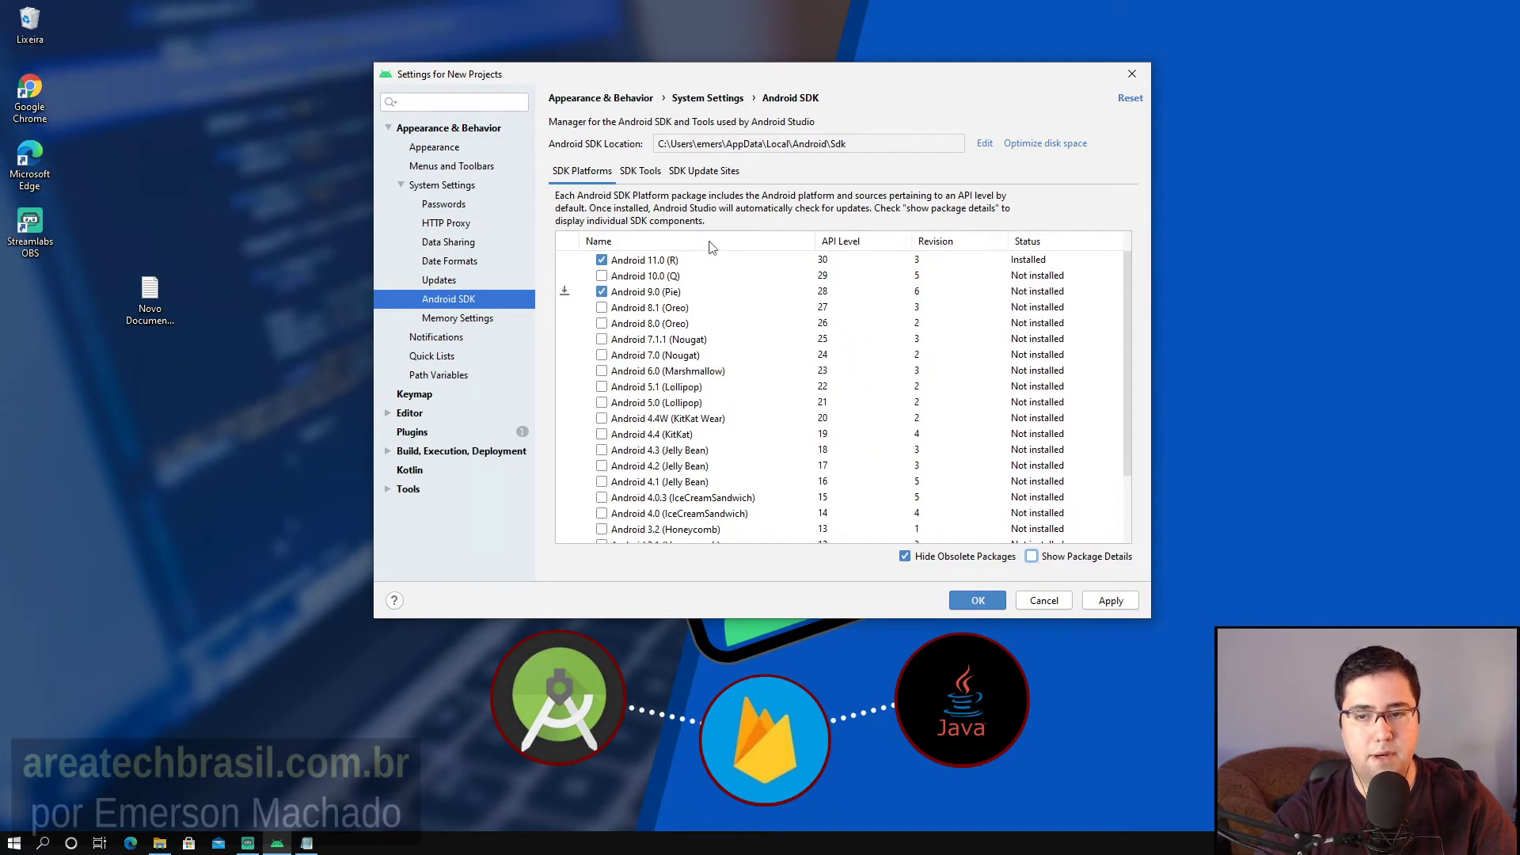
Apply, confirm and accept the license to install SDK Platform 28 and Sources for Android 28.
{"action": "left_click", "coordinate": [1118, 604]}
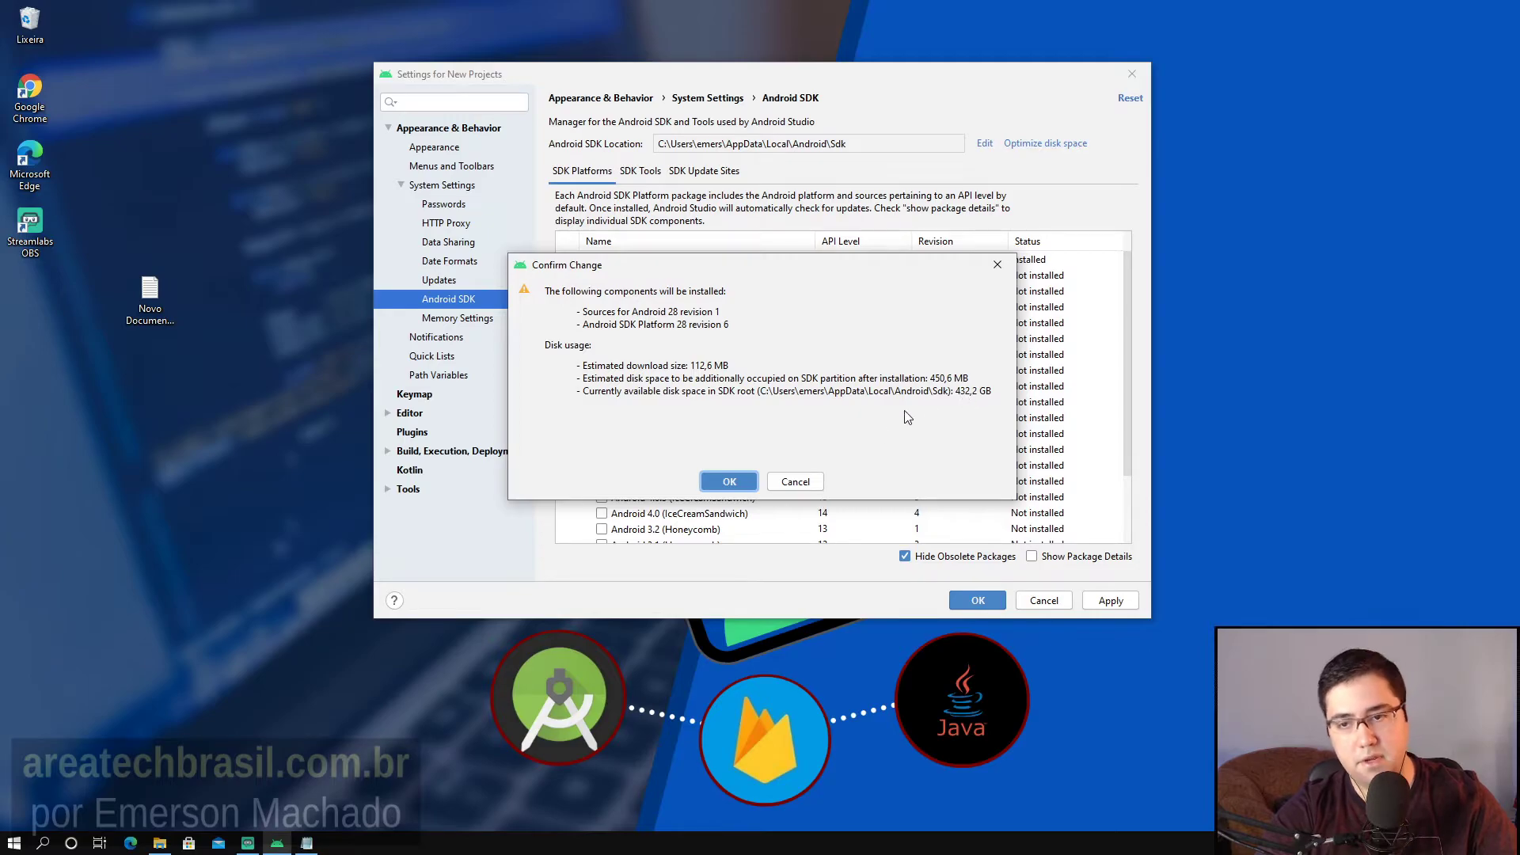
{"action": "left_click_drag", "start_coordinate": [699, 270], "coordinate": [741, 207]}
{"action": "left_click", "coordinate": [764, 422]}
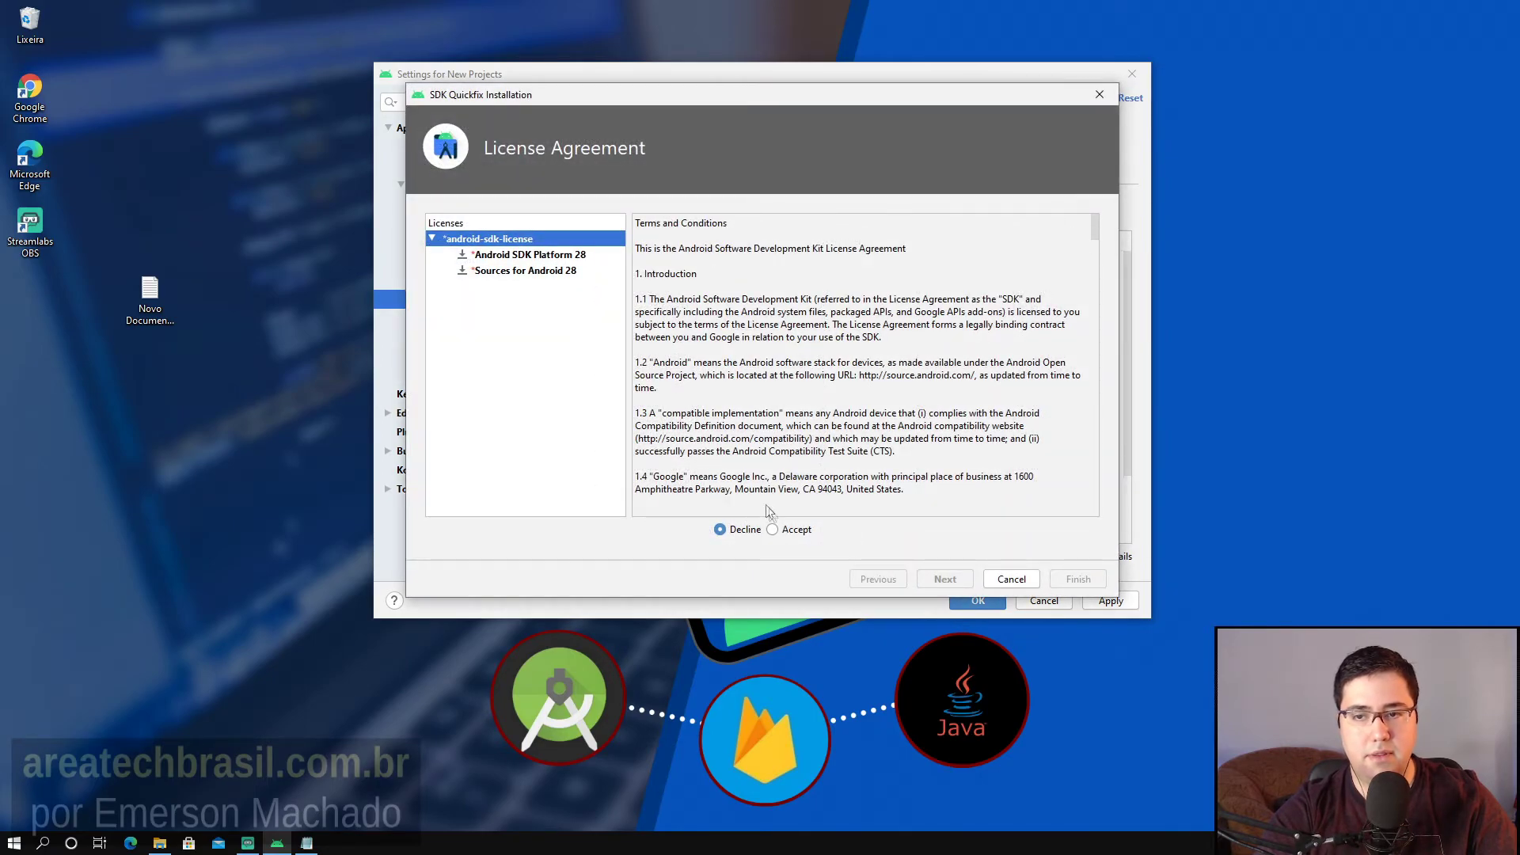
{"action": "left_click", "coordinate": [772, 529]}
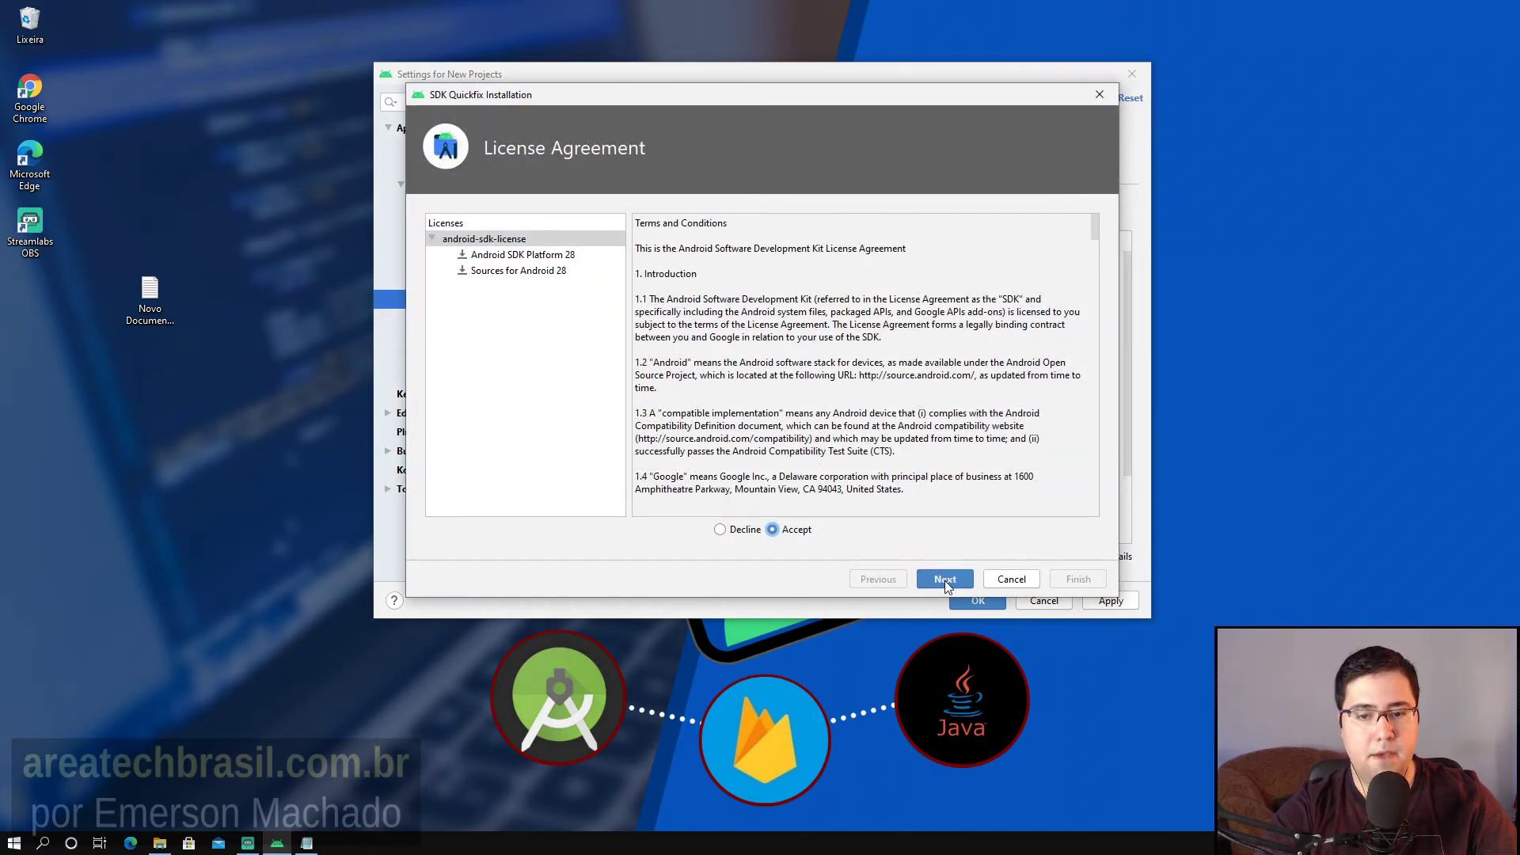
{"action": "left_click", "coordinate": [945, 580]}
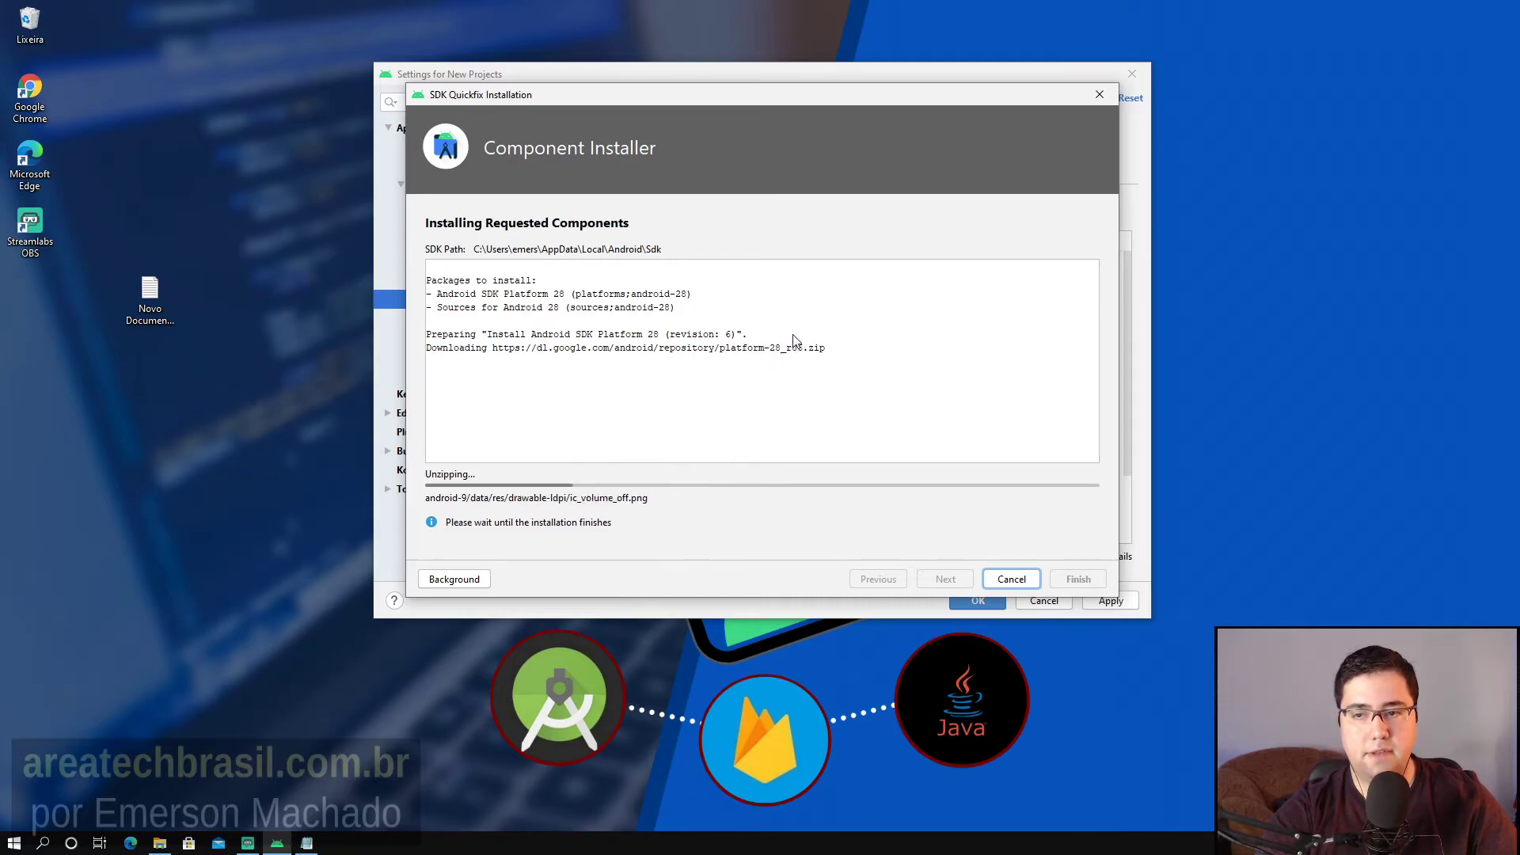
{"action": "mouse_move", "coordinate": [662, 95]}
{"action": "left_mouse_down"}
{"action": "mouse_move", "coordinate": [665, 309]}
{"action": "mouse_move", "coordinate": [668, 100]}
{"action": "left_mouse_up"}
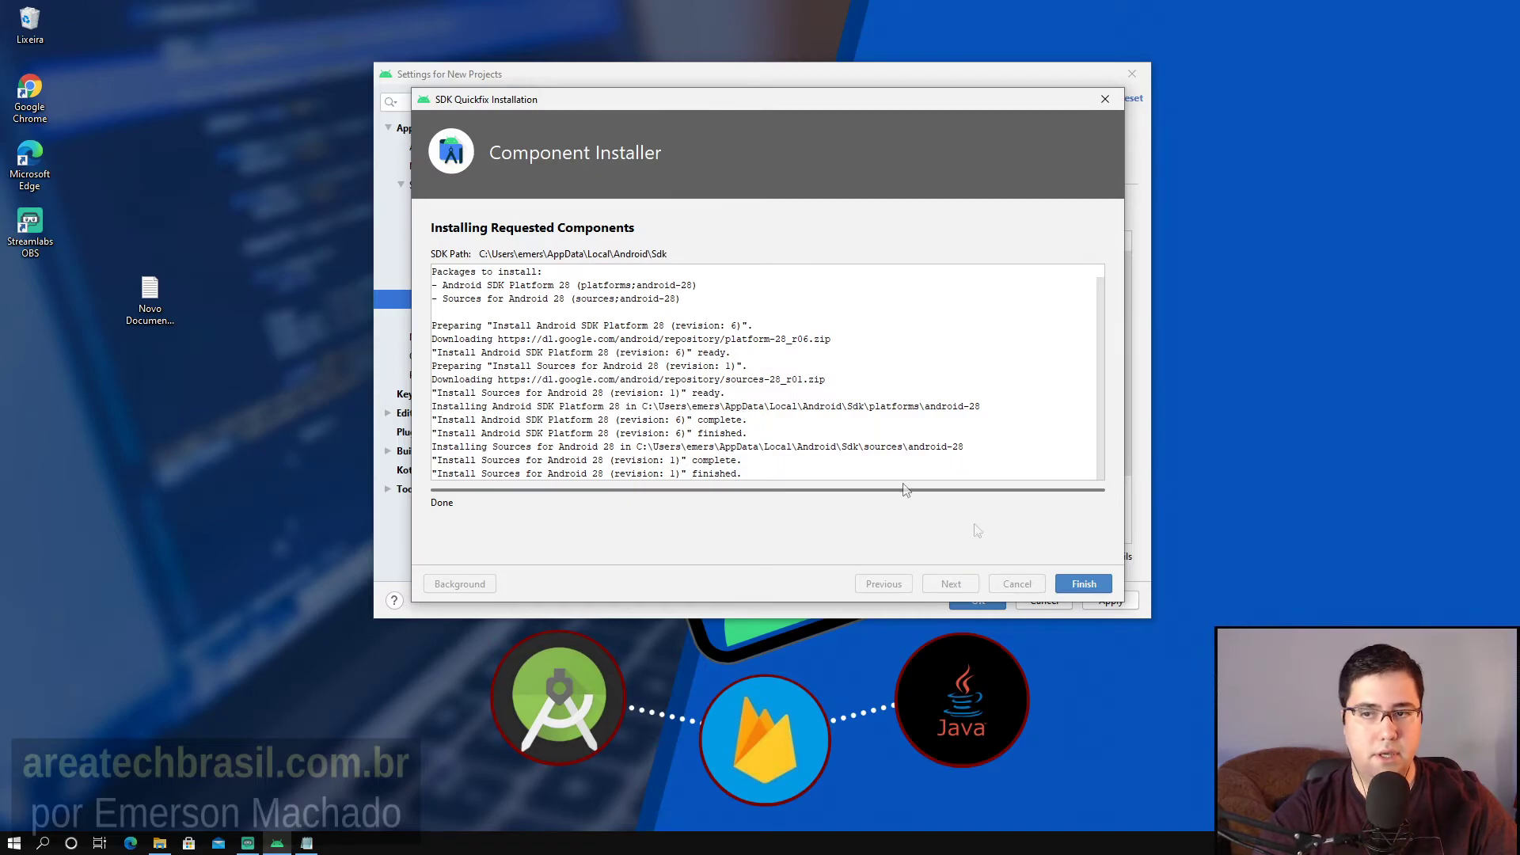
Finish the installer and verify Android 9.0 (Pie) stays Installed, with no pending changes.
{"action": "left_click", "coordinate": [1083, 587]}
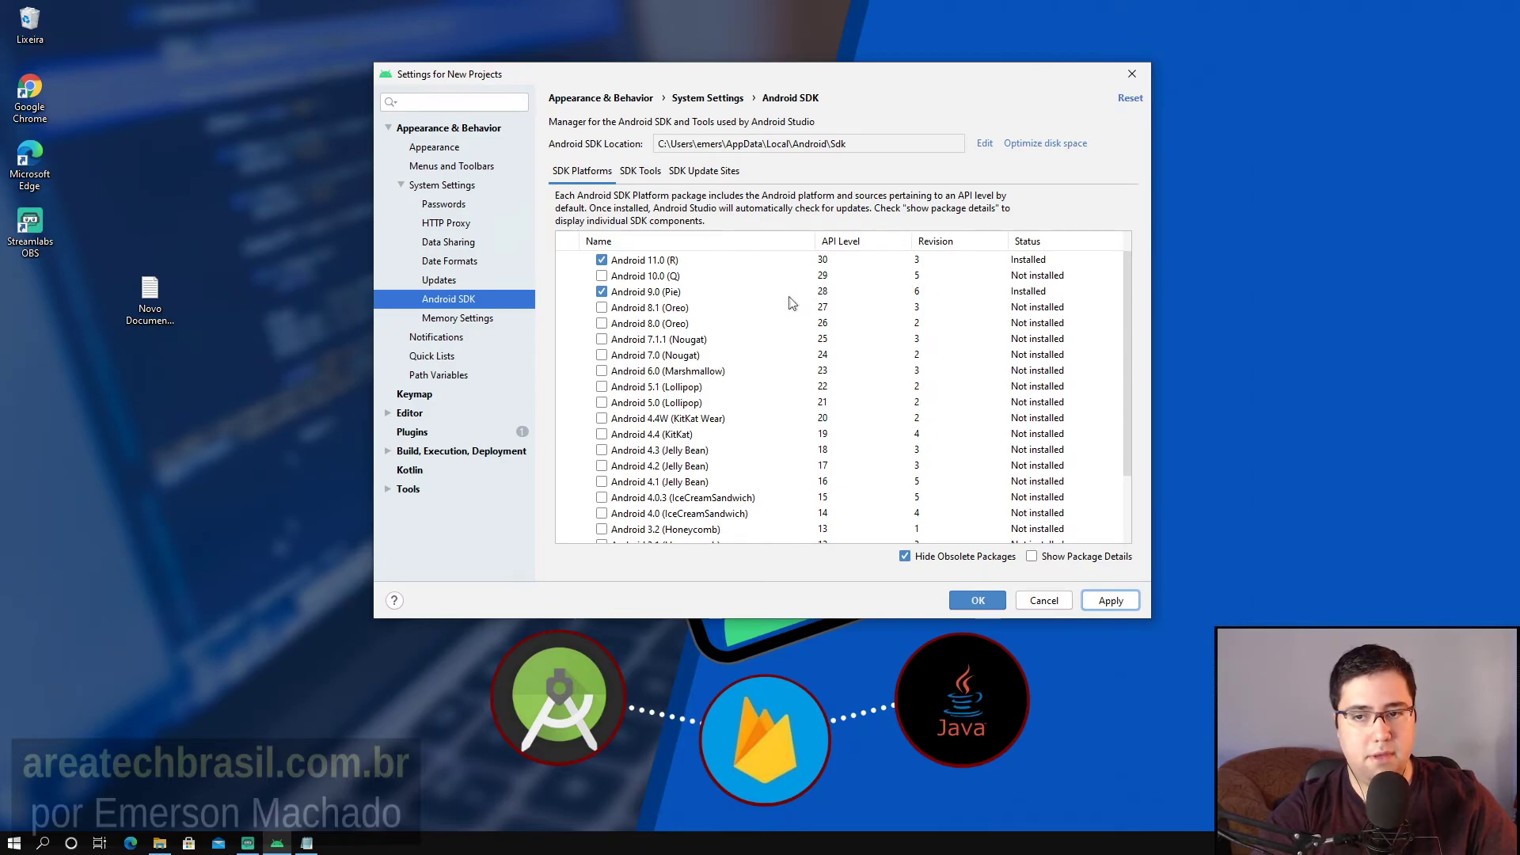
{"action": "left_click", "coordinate": [744, 292]}
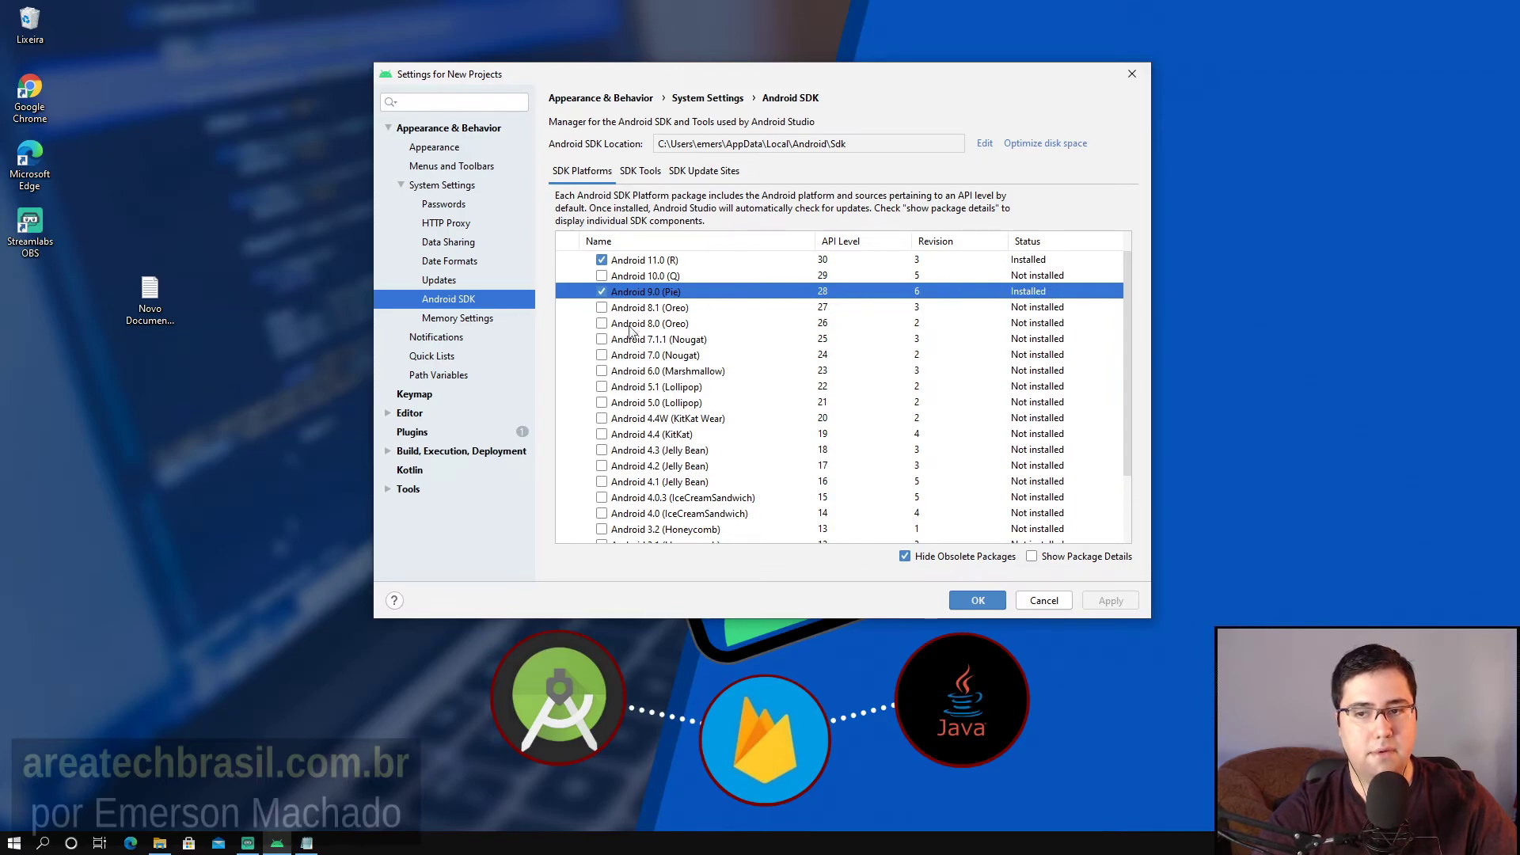
{"action": "left_click", "coordinate": [602, 293]}
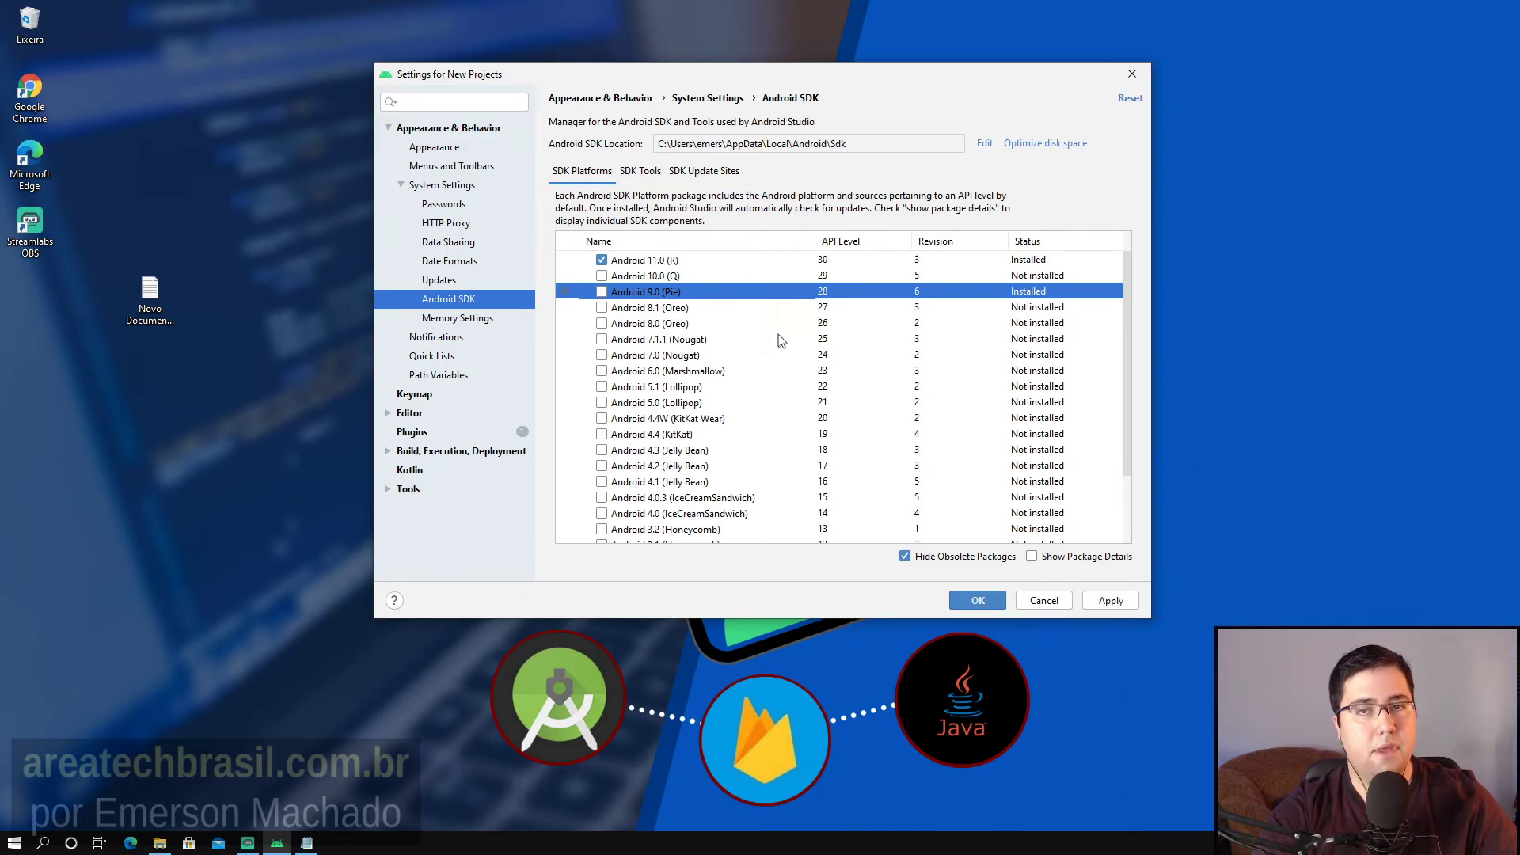
{"action": "left_click", "coordinate": [602, 291]}
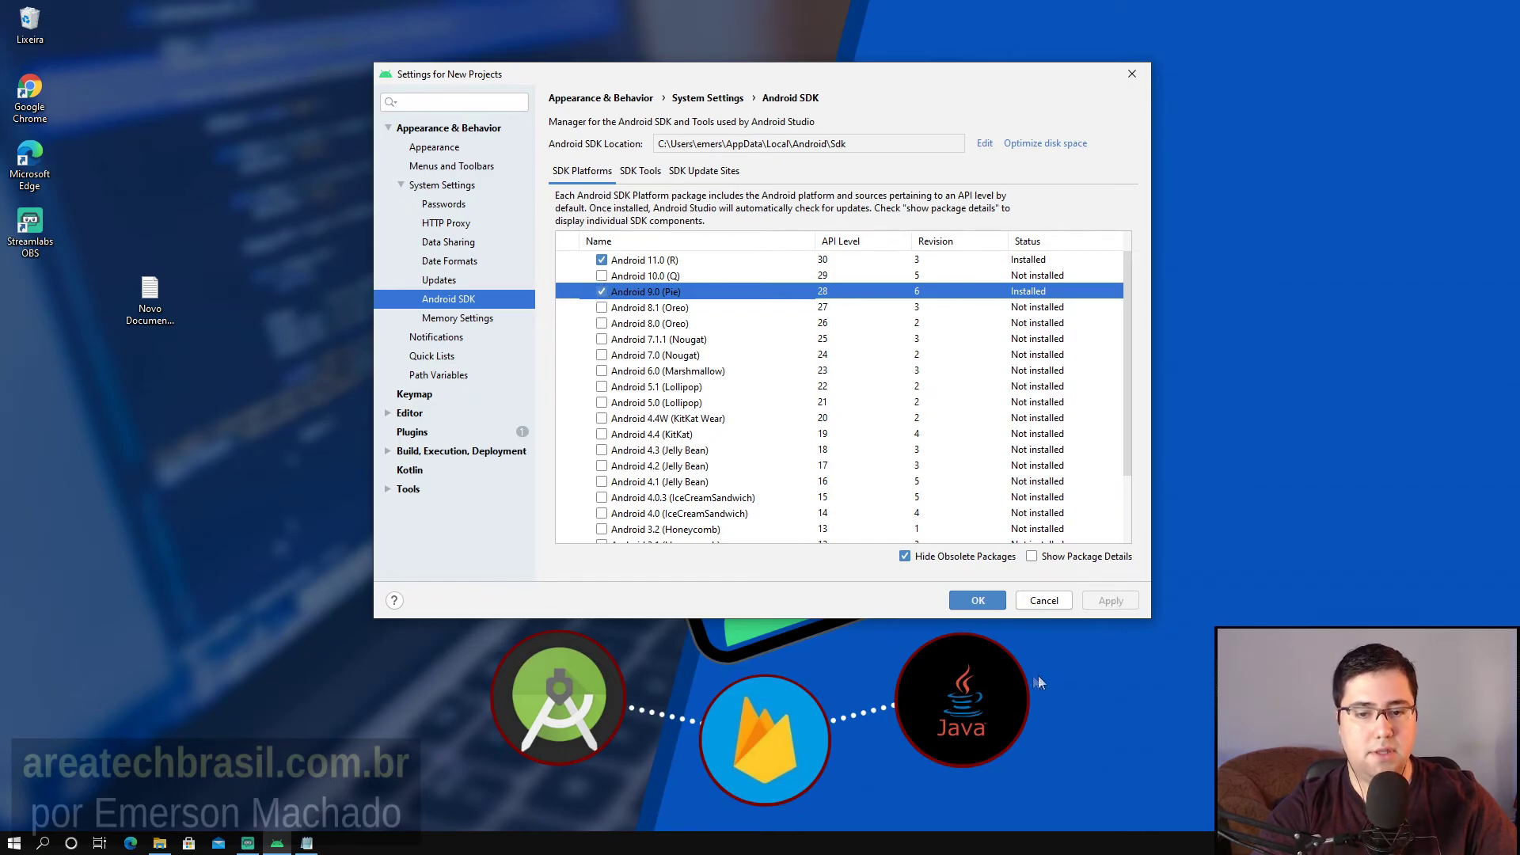